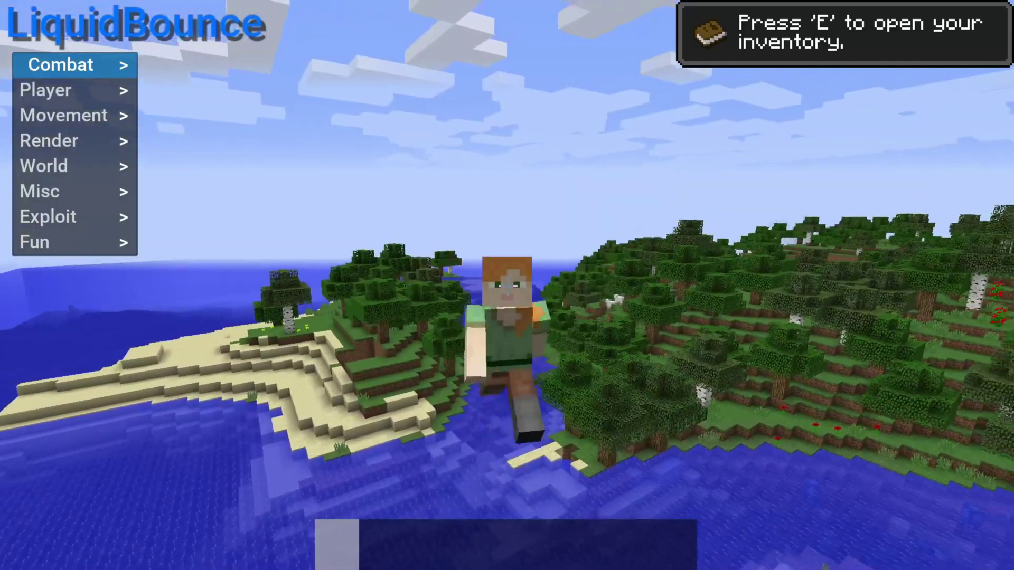
Walk forward across the water onto the grassy hill, then toggle AutoWalk (G) and Fly (F)
{"action": "key", "text": "w"}
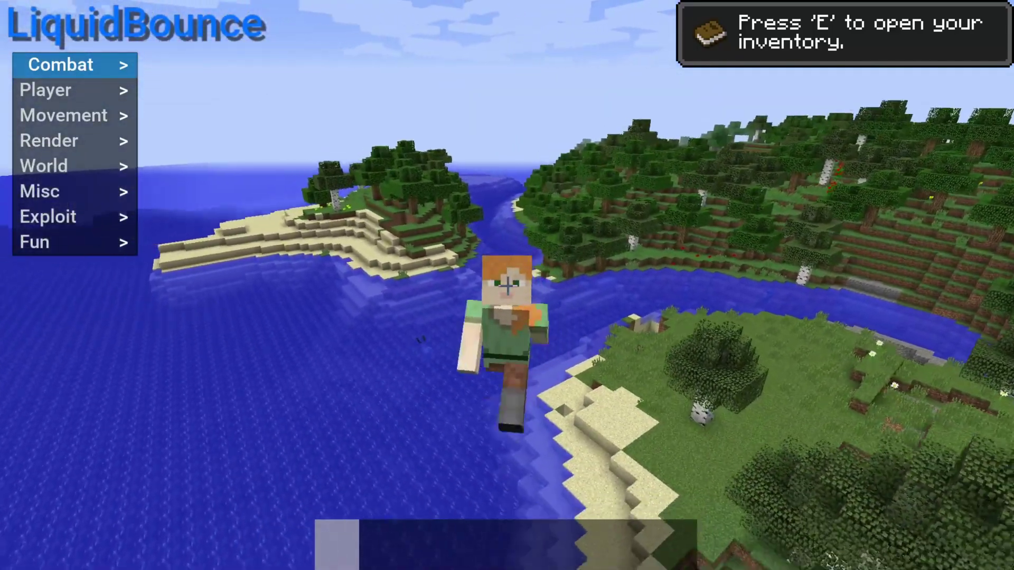
{"action": "key", "text": "w"}
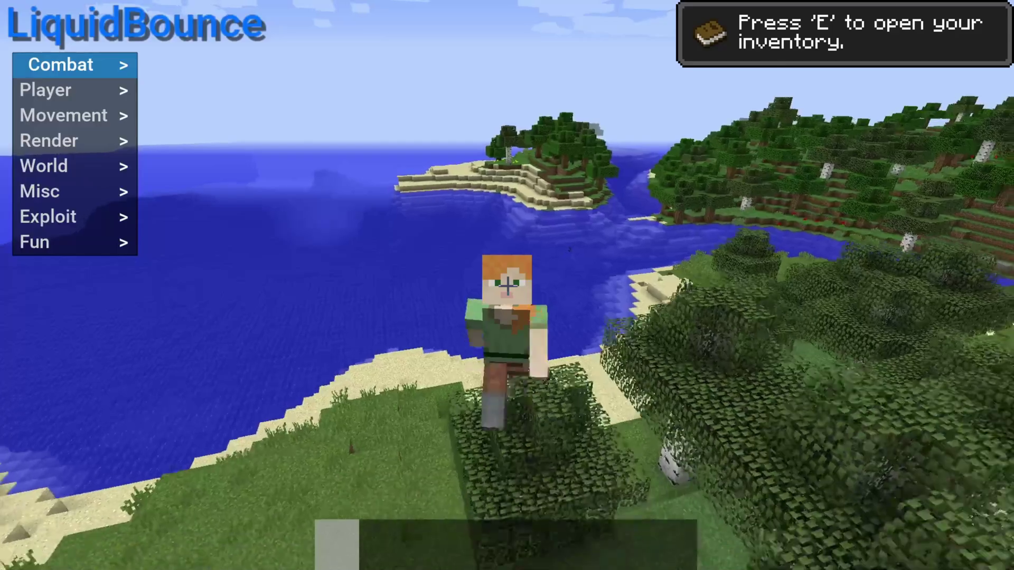
{"action": "key", "text": "w"}
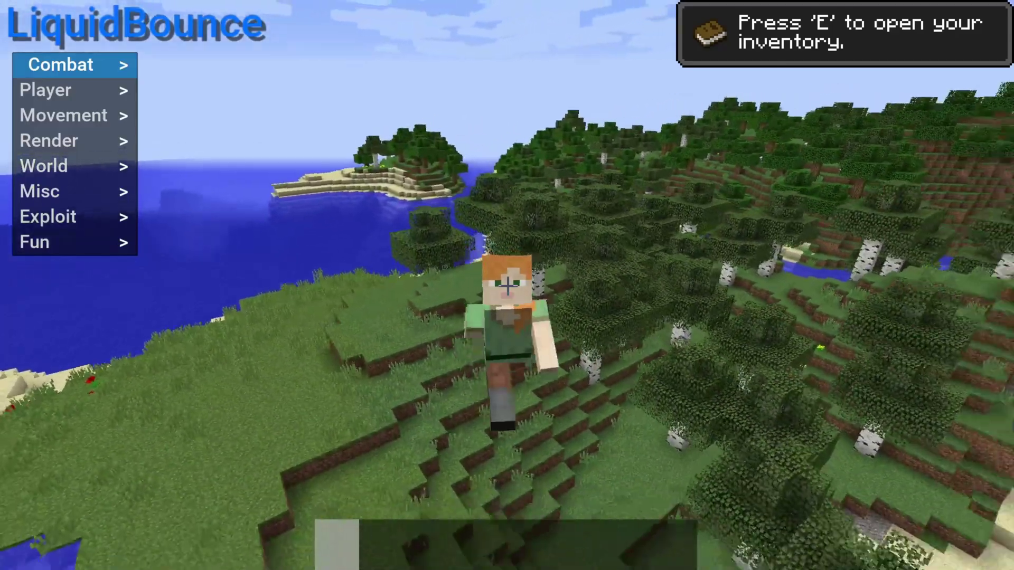
{"action": "key", "text": "g"}
{"action": "key", "text": "f"}
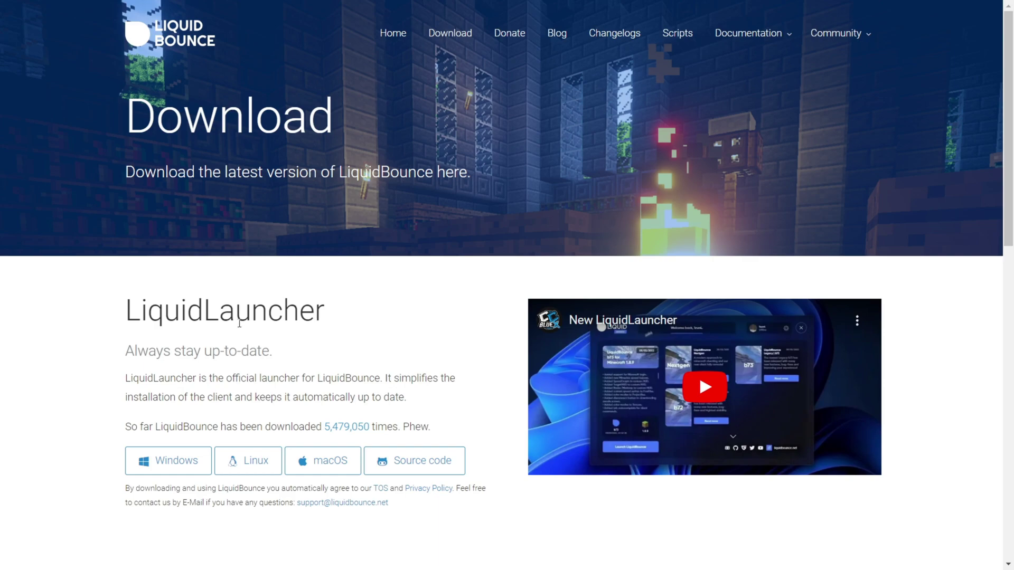
Choose the Windows version of LiquidLauncher on the Download page
{"action": "left_click_drag", "start_coordinate": [126, 314], "coordinate": [421, 314]}
{"action": "left_click", "coordinate": [398, 314]}
{"action": "scroll", "coordinate": [377, 319], "scroll_direction": "down", "scroll_amount": 1}
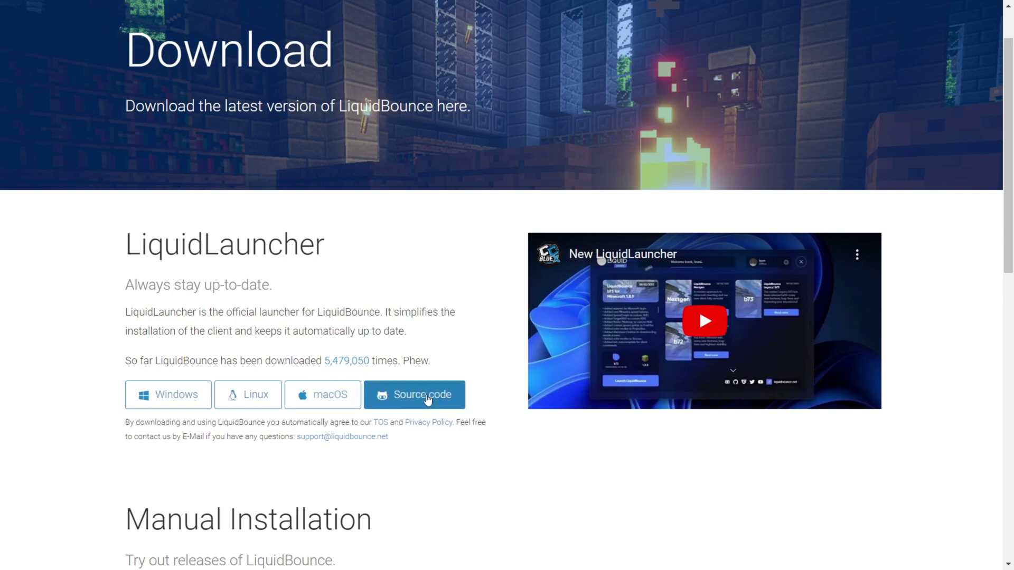
{"action": "left_click", "coordinate": [184, 404]}
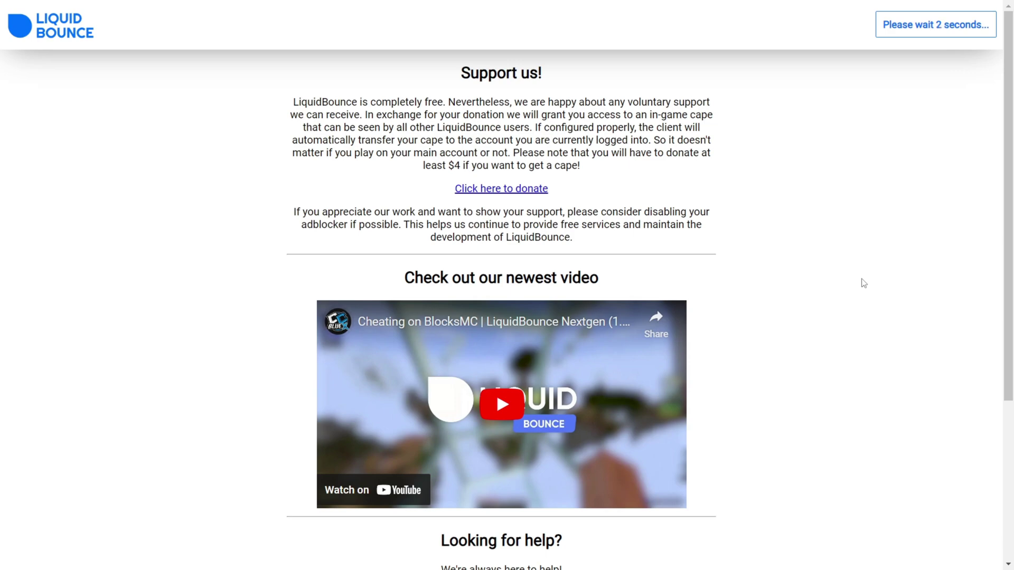
Continue past the Support us page and download LiquidLauncher_0.1.7_x64_en-US.msi
{"action": "scroll", "coordinate": [765, 161], "scroll_direction": "down", "scroll_amount": 4}
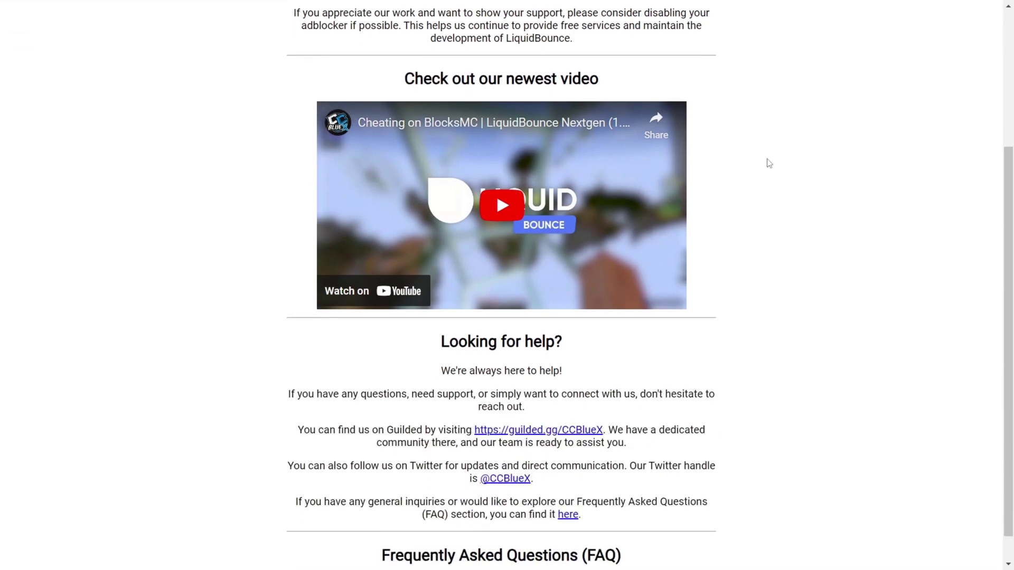
{"action": "scroll", "coordinate": [796, 191], "scroll_direction": "up", "scroll_amount": 3}
{"action": "scroll", "coordinate": [796, 191], "scroll_direction": "up", "scroll_amount": 1}
{"action": "left_click", "coordinate": [969, 28]}
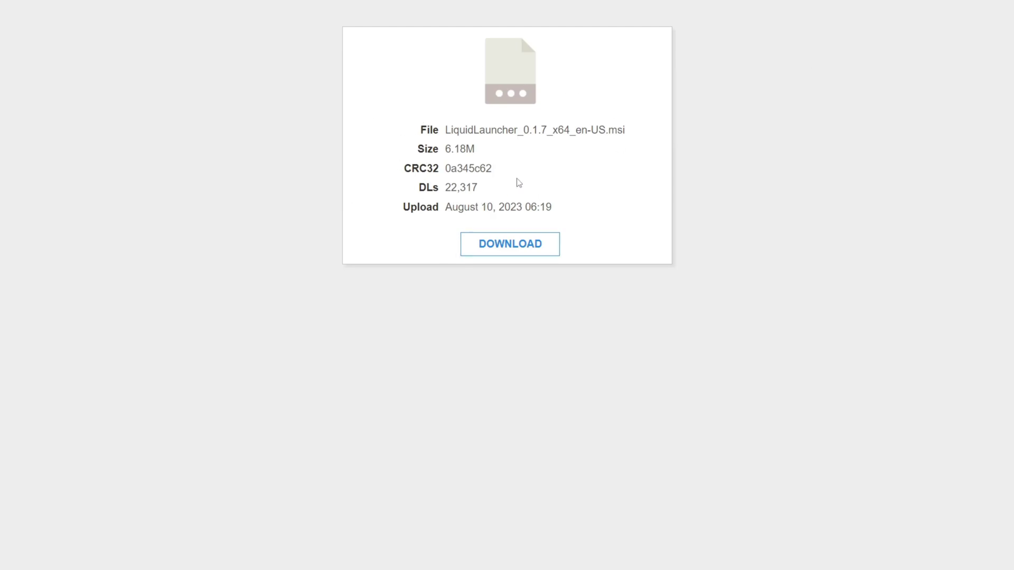
{"action": "left_click", "coordinate": [522, 249]}
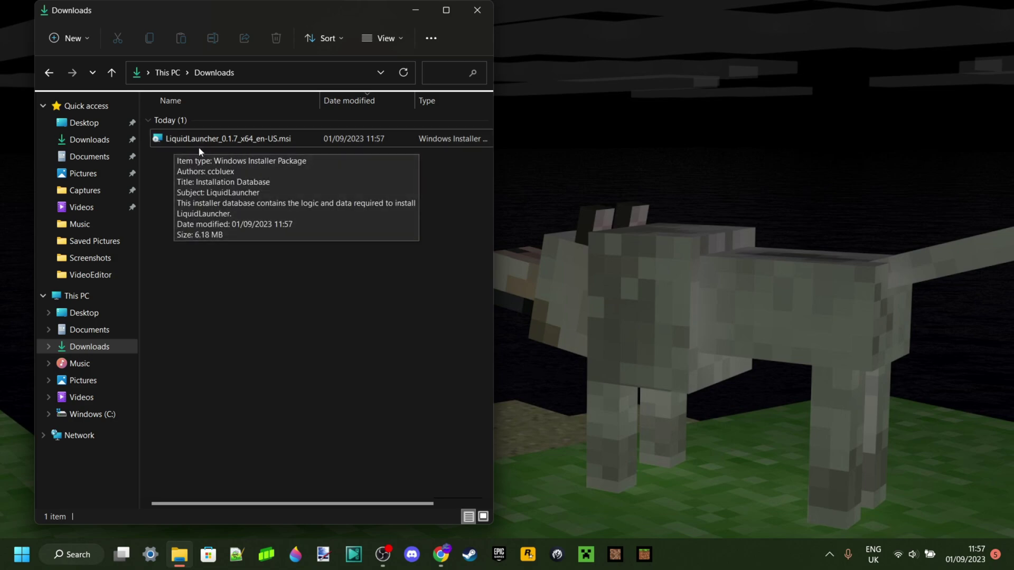
Launch LiquidLauncher_0.1.7_x64_en-US.msi from Downloads, bypassing SmartScreen via More info and Run anyway
{"action": "double_click", "coordinate": [226, 141]}
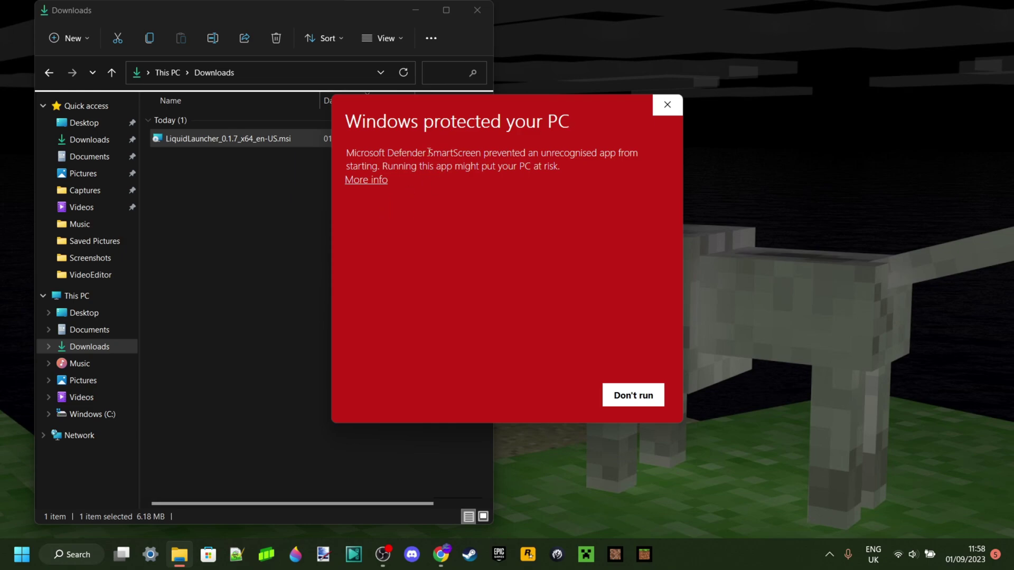
{"action": "left_click", "coordinate": [379, 181]}
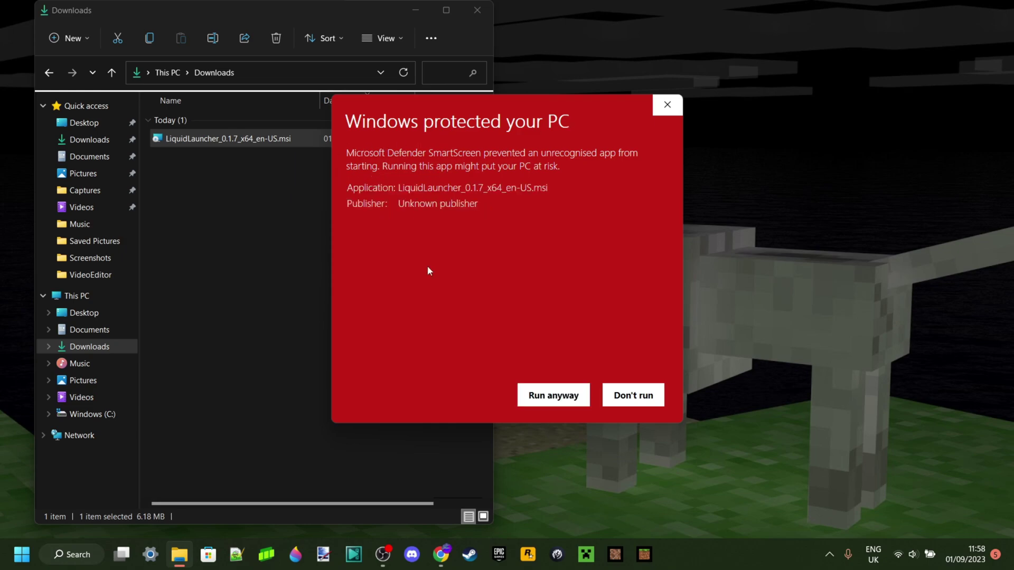
{"action": "left_click", "coordinate": [561, 400]}
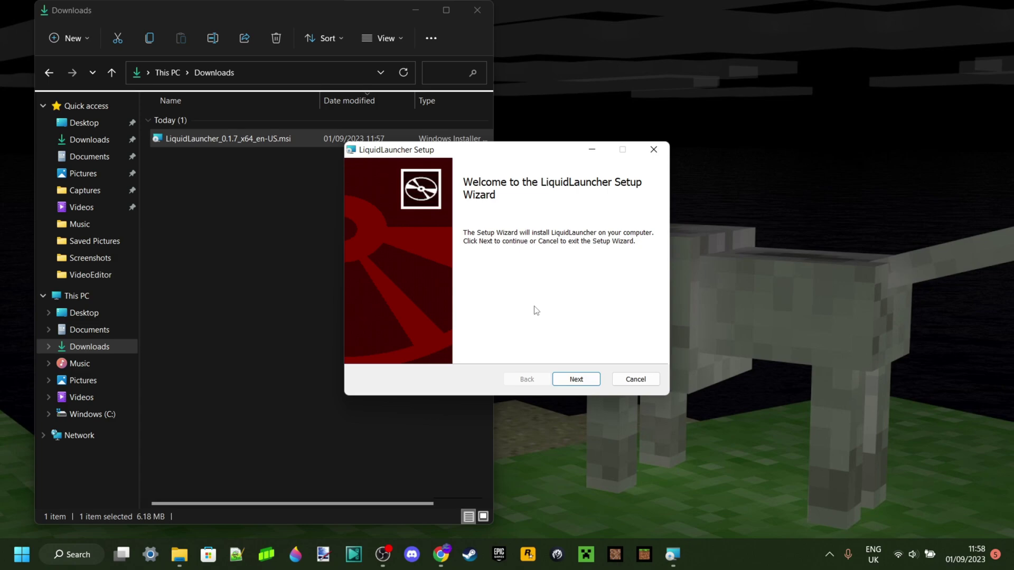
Install LiquidLauncher to the default Program Files folder and finish with Launch LiquidLauncher checked
{"action": "left_click", "coordinate": [583, 385]}
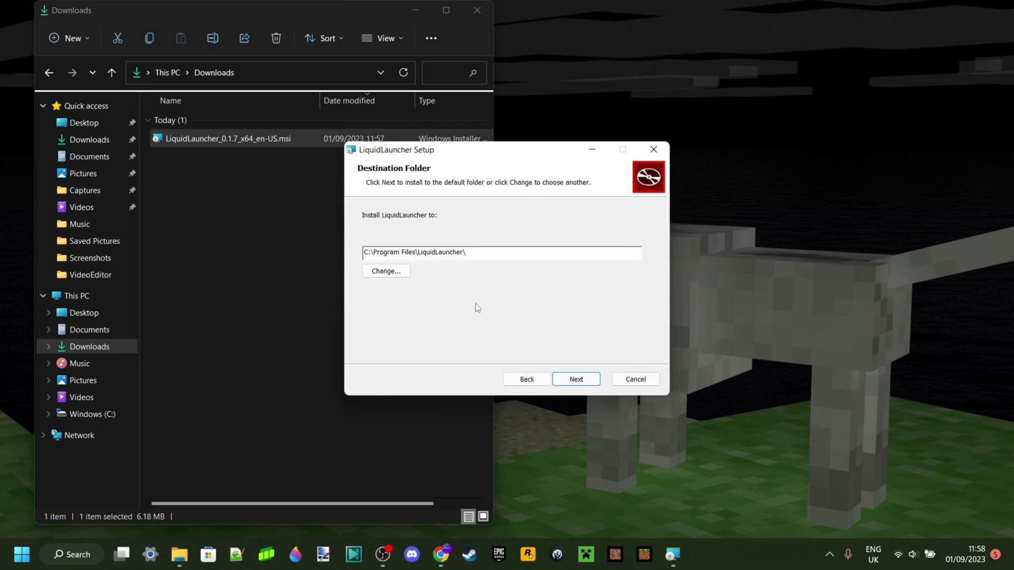
{"action": "left_click", "coordinate": [580, 378]}
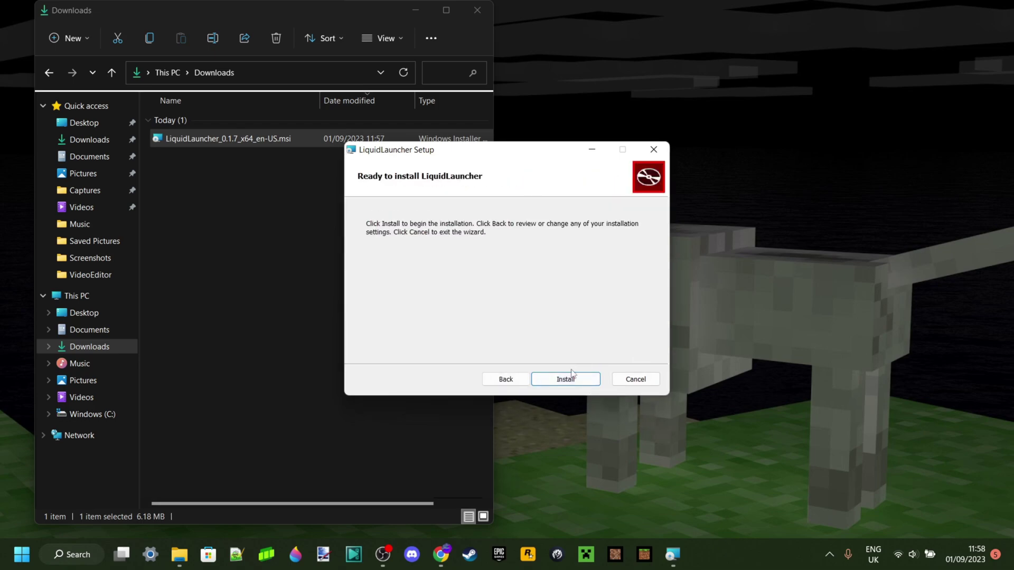
{"action": "left_click", "coordinate": [573, 377]}
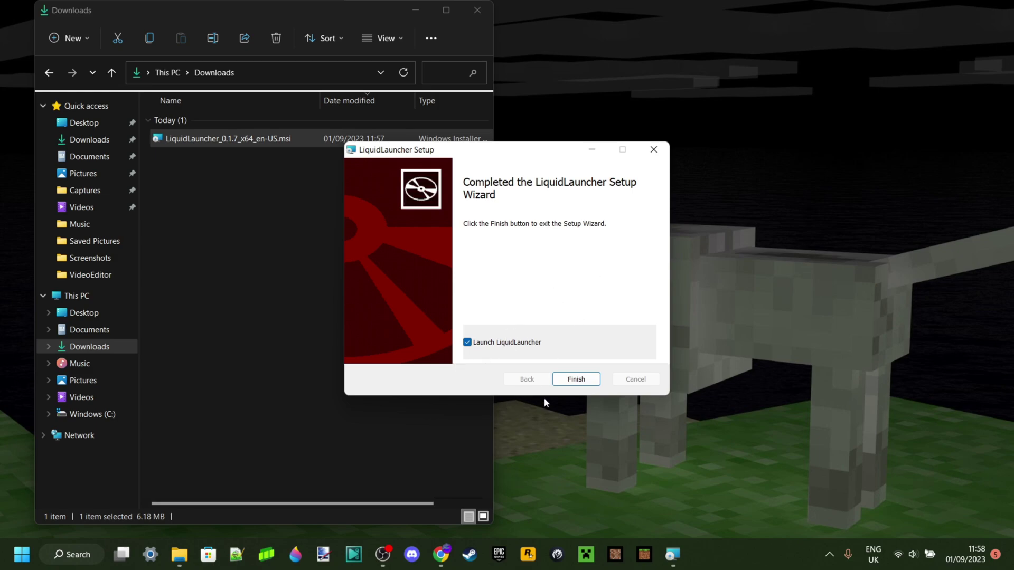
{"action": "left_click", "coordinate": [576, 379]}
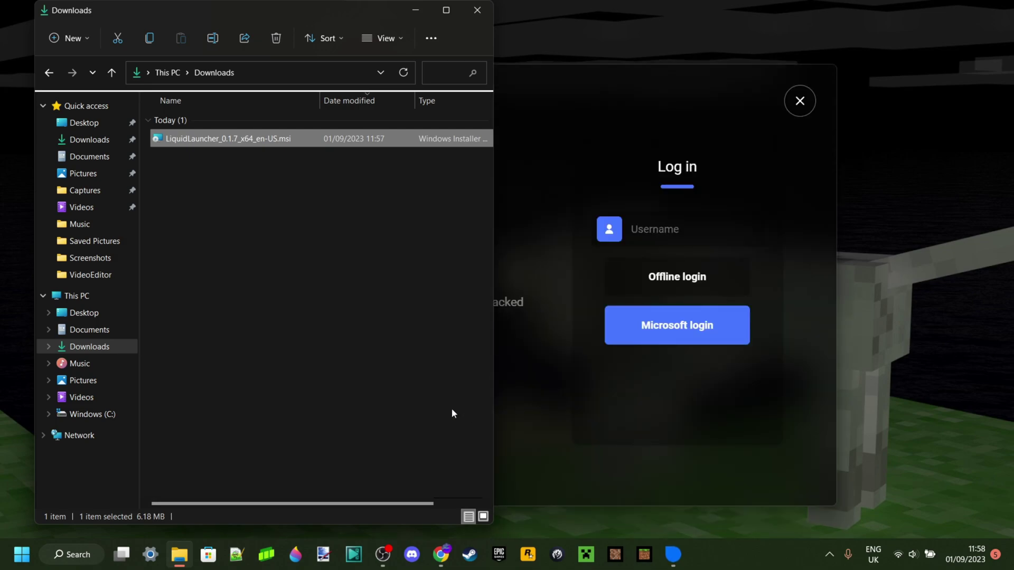
Close the Downloads window, start Microsoft login in LiquidLauncher and select the shown device code
{"action": "left_click", "coordinate": [479, 11]}
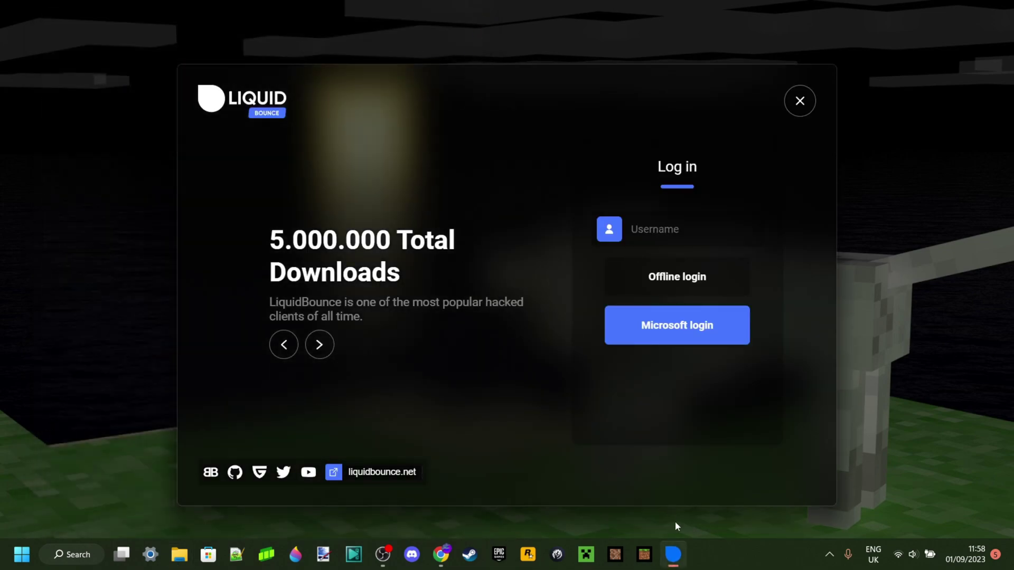
{"action": "right_click", "coordinate": [672, 554]}
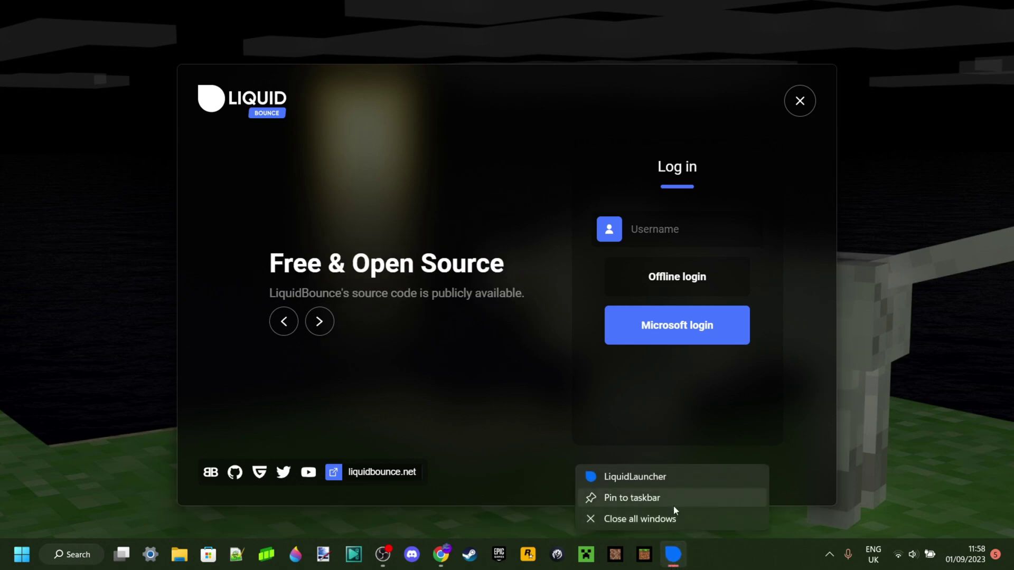
{"action": "left_click", "coordinate": [511, 409]}
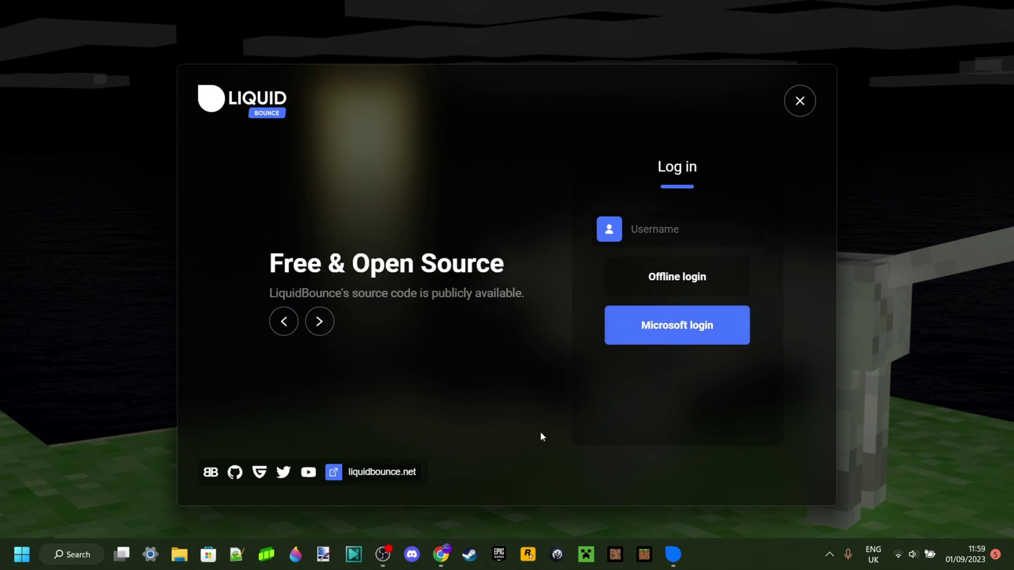
{"action": "left_click", "coordinate": [668, 326]}
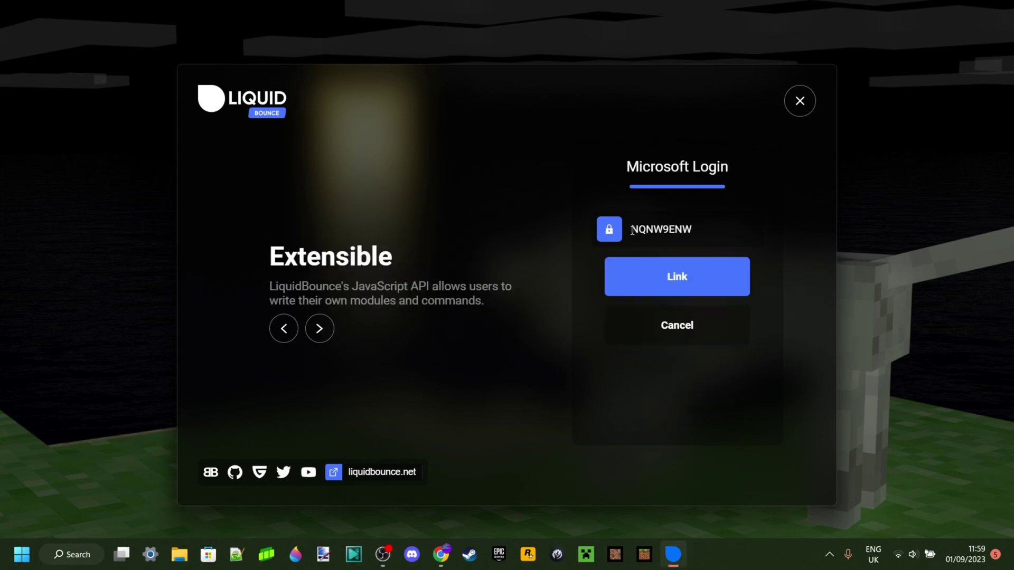
{"action": "left_click_drag", "start_coordinate": [632, 230], "coordinate": [725, 231]}
Clear the device code selection and select text on Microsoft's Enter code page
{"action": "left_click", "coordinate": [721, 233]}
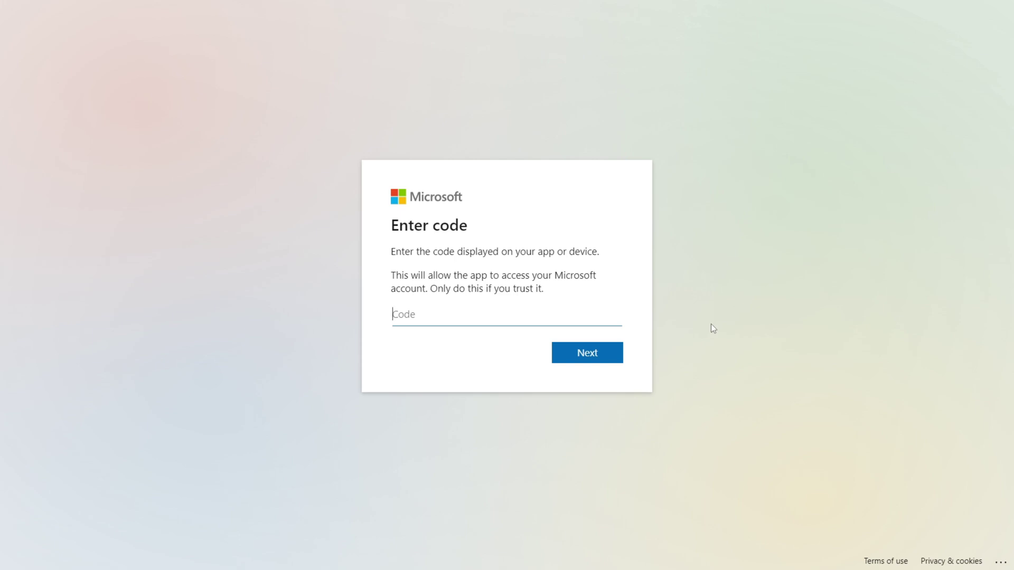
{"action": "left_click_drag", "start_coordinate": [412, 199], "coordinate": [479, 203]}
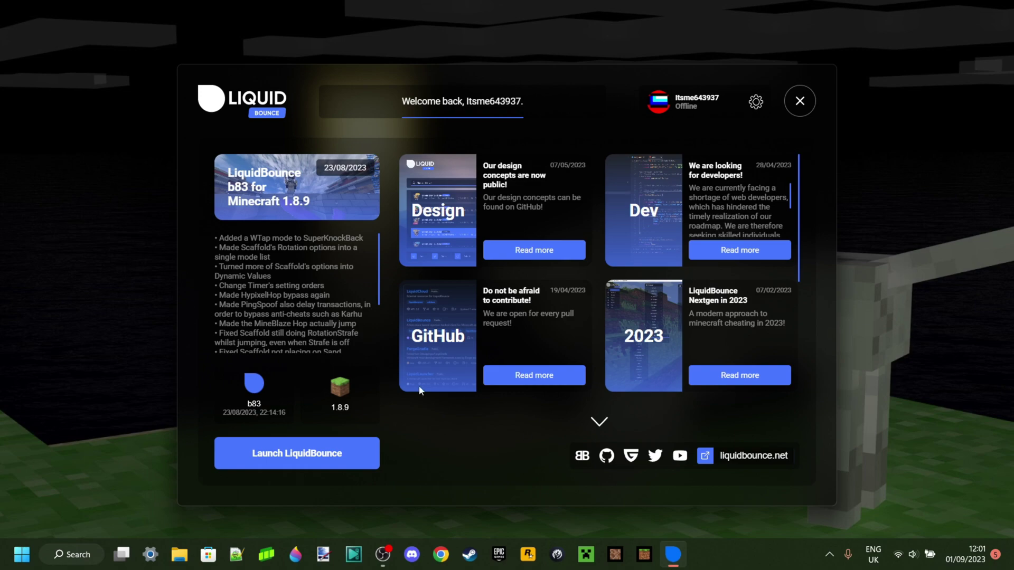
Check the 1.8.9 version selection without changes, then launch LiquidBounce b83
{"action": "left_click", "coordinate": [343, 401]}
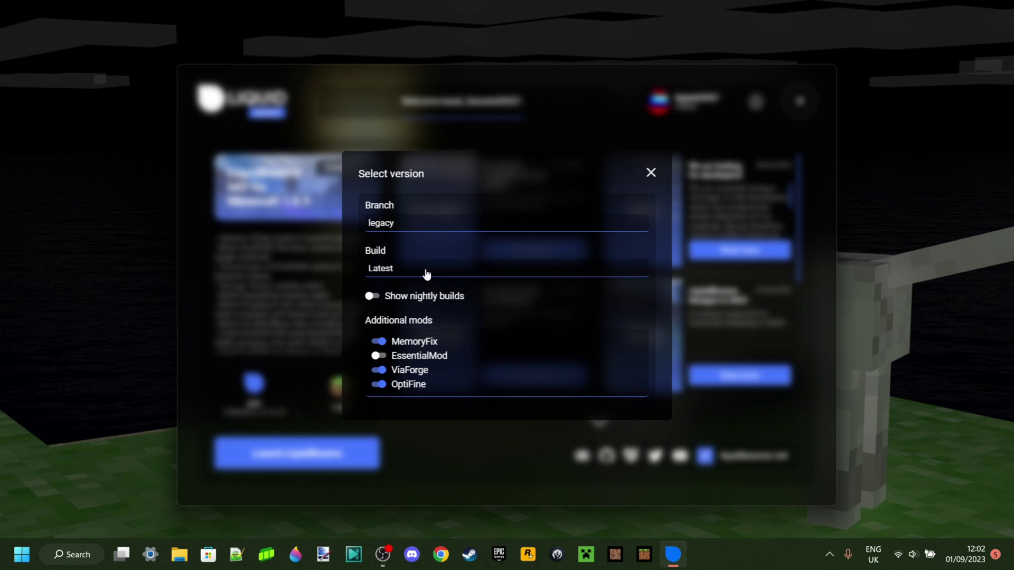
{"action": "left_click", "coordinate": [500, 463]}
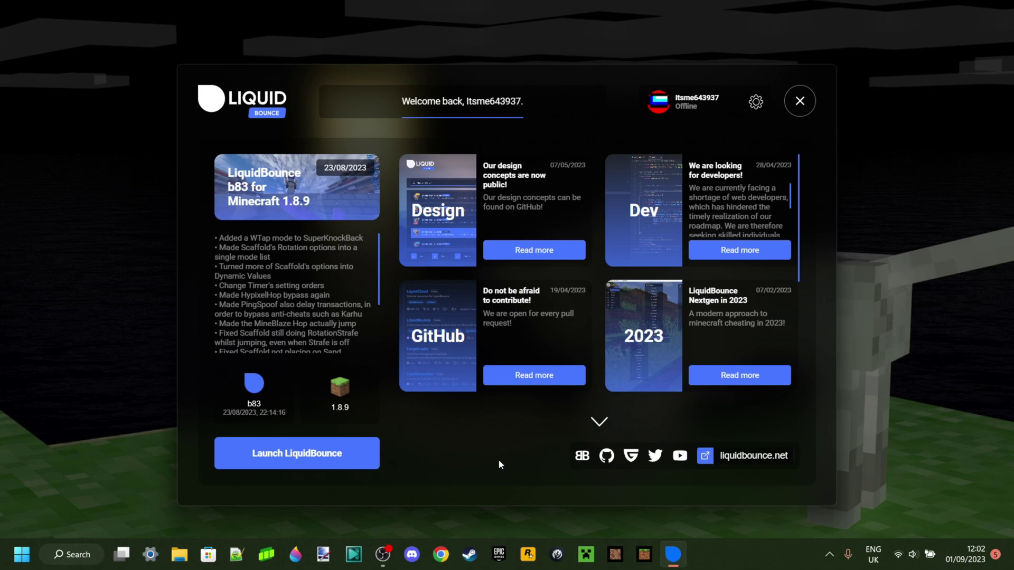
{"action": "left_click", "coordinate": [349, 455]}
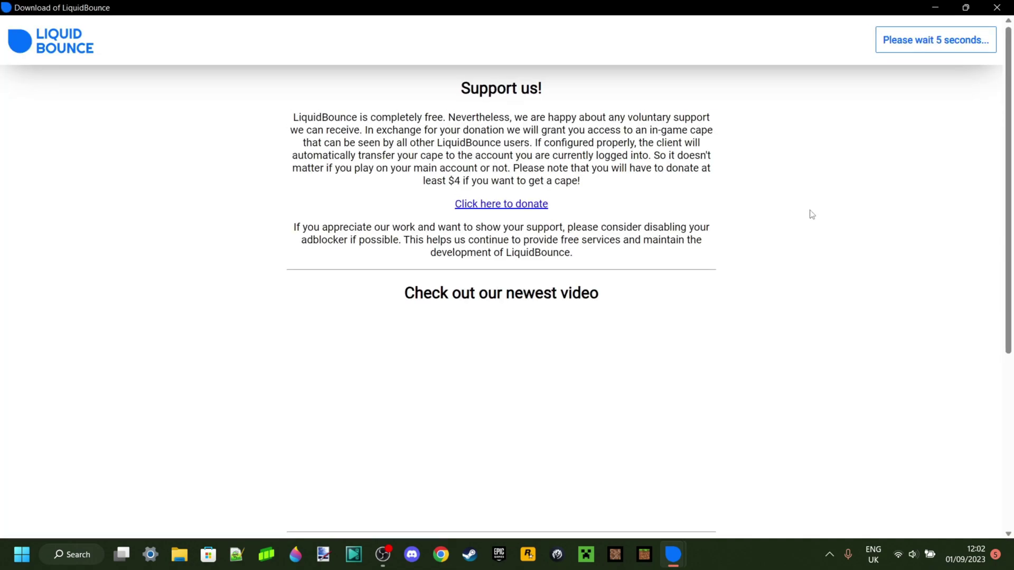
Continue past the 5-second download countdown so LiquidBounce b83 downloads and starts
{"action": "left_click", "coordinate": [971, 49]}
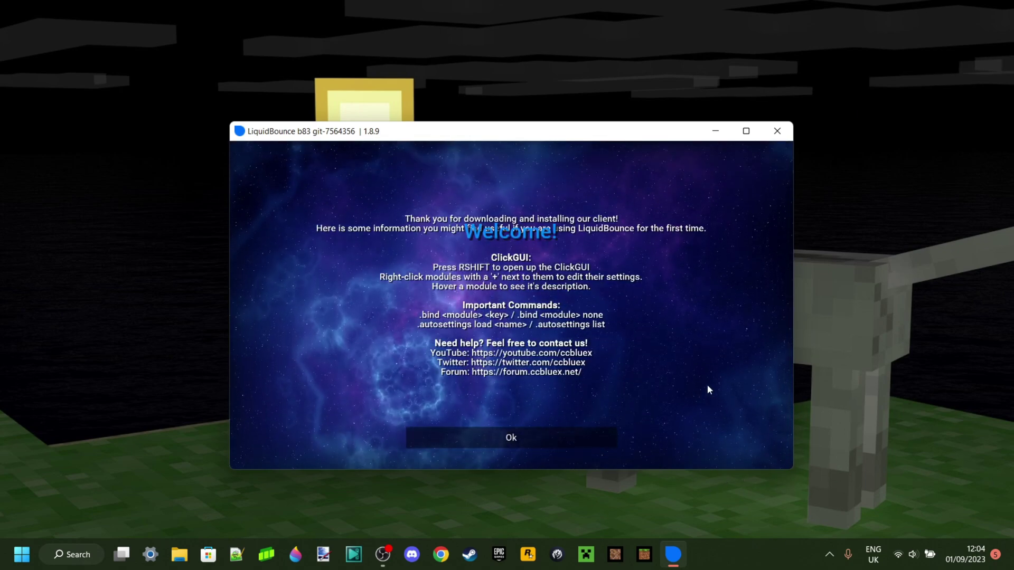
Maximize the game window and dismiss the LiquidBounce Welcome screen with Escape
{"action": "left_click", "coordinate": [746, 131]}
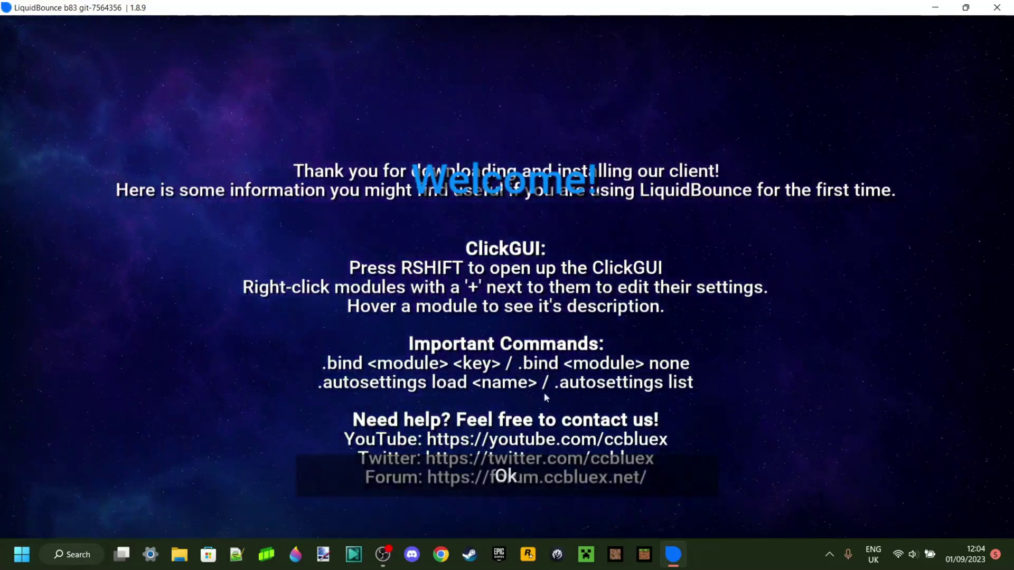
{"action": "key", "text": "Escape"}
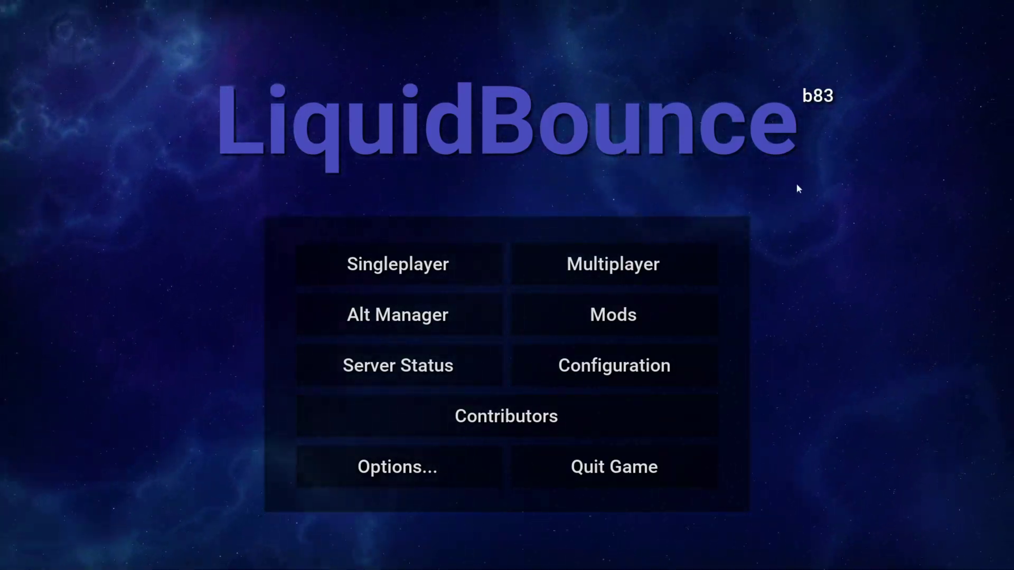
Browse the Mods options and Forge mod list, return to the main menu, then open Singleplayer
{"action": "left_click", "coordinate": [530, 328]}
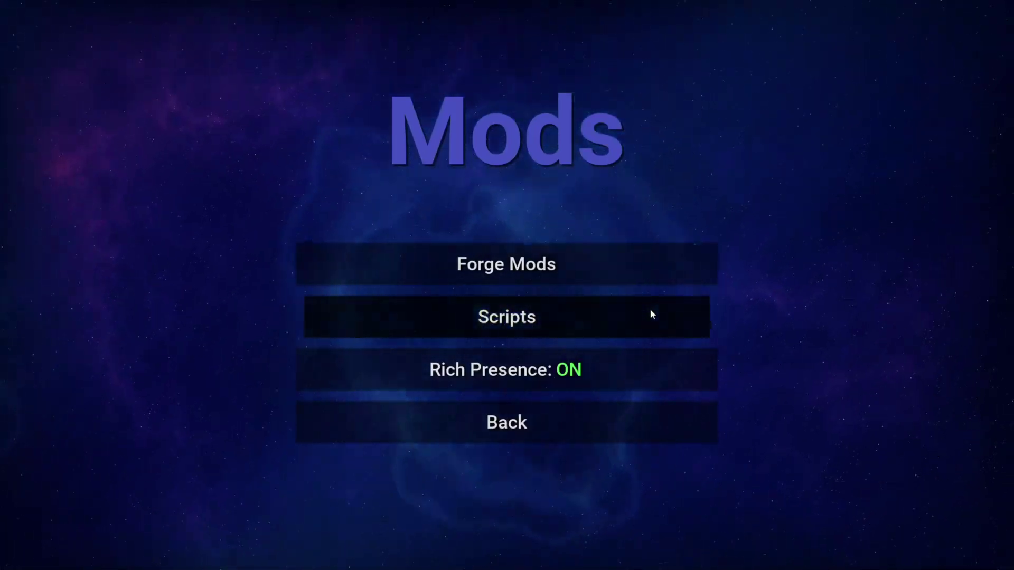
{"action": "left_click", "coordinate": [577, 270]}
{"action": "left_click", "coordinate": [604, 516]}
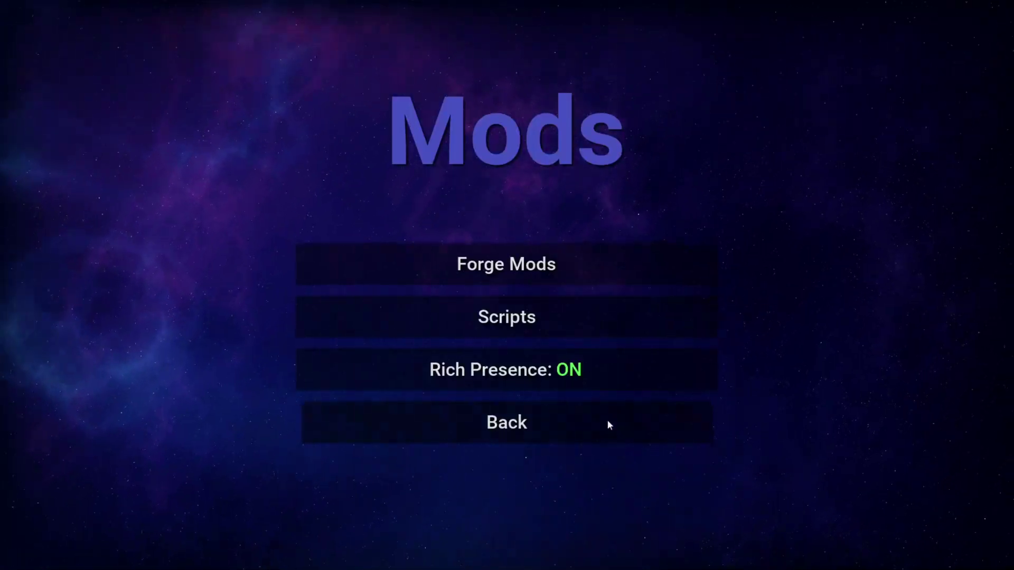
{"action": "left_click", "coordinate": [607, 420]}
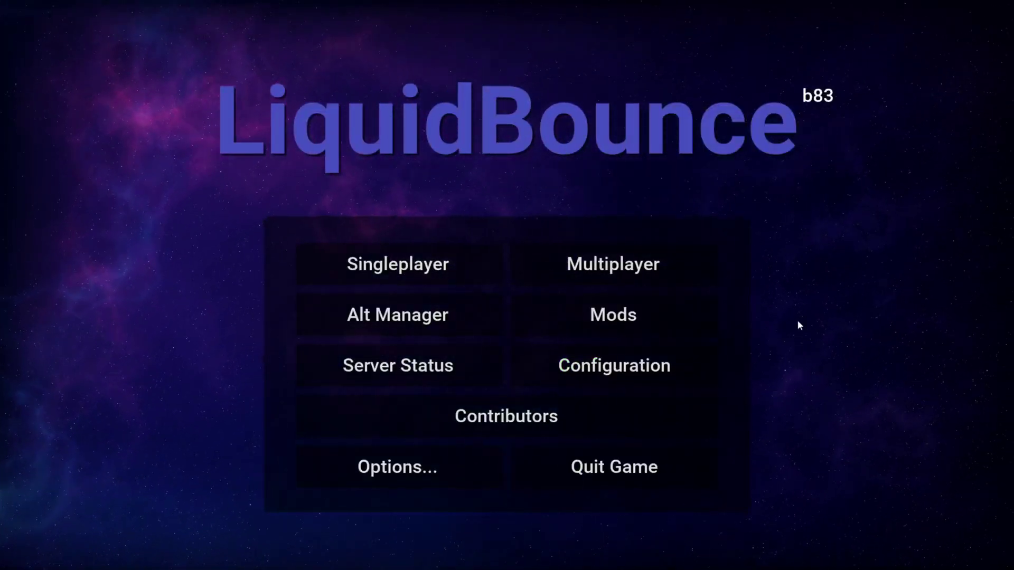
{"action": "left_click", "coordinate": [628, 325]}
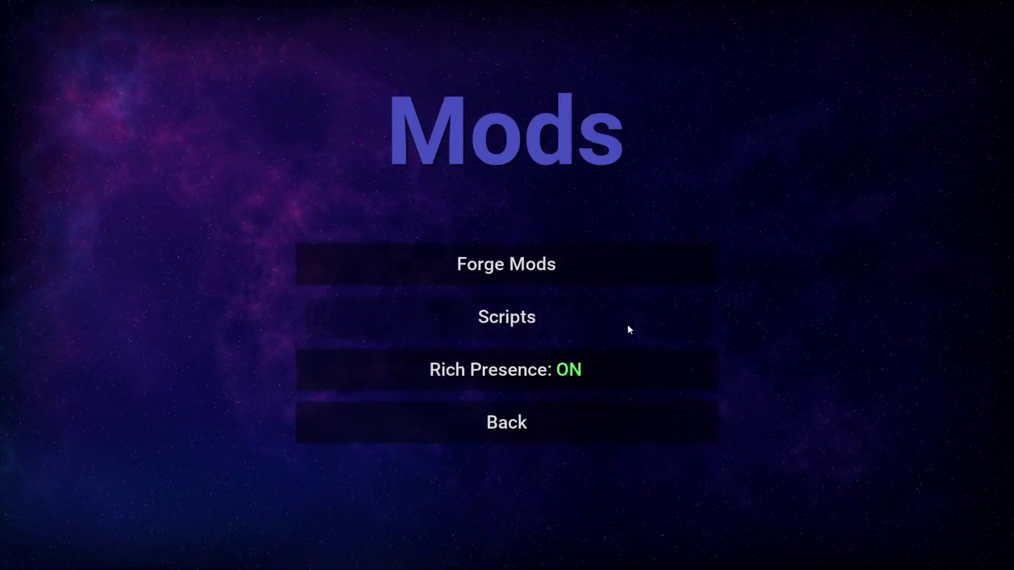
{"action": "left_click", "coordinate": [517, 433]}
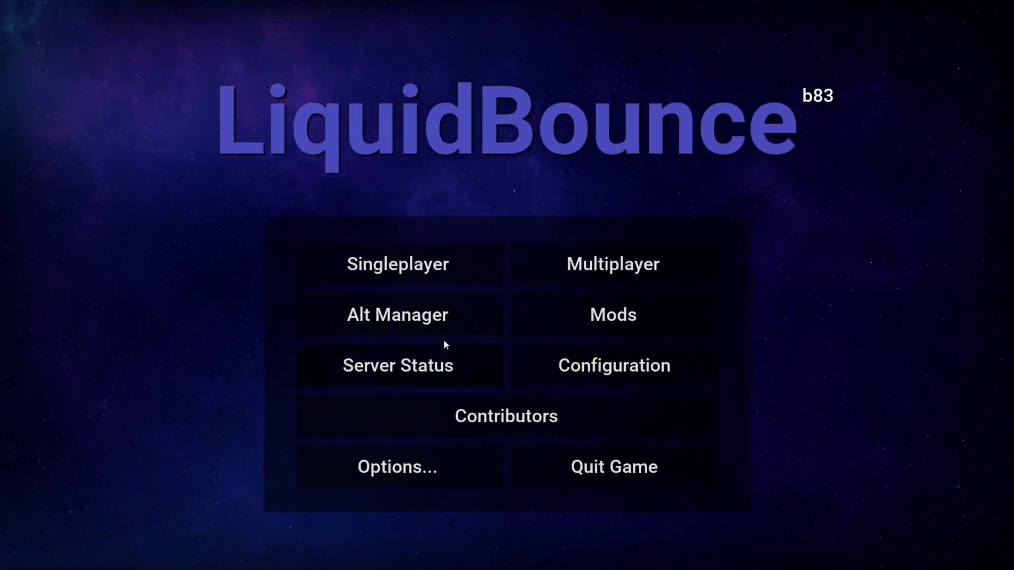
{"action": "left_click", "coordinate": [436, 265]}
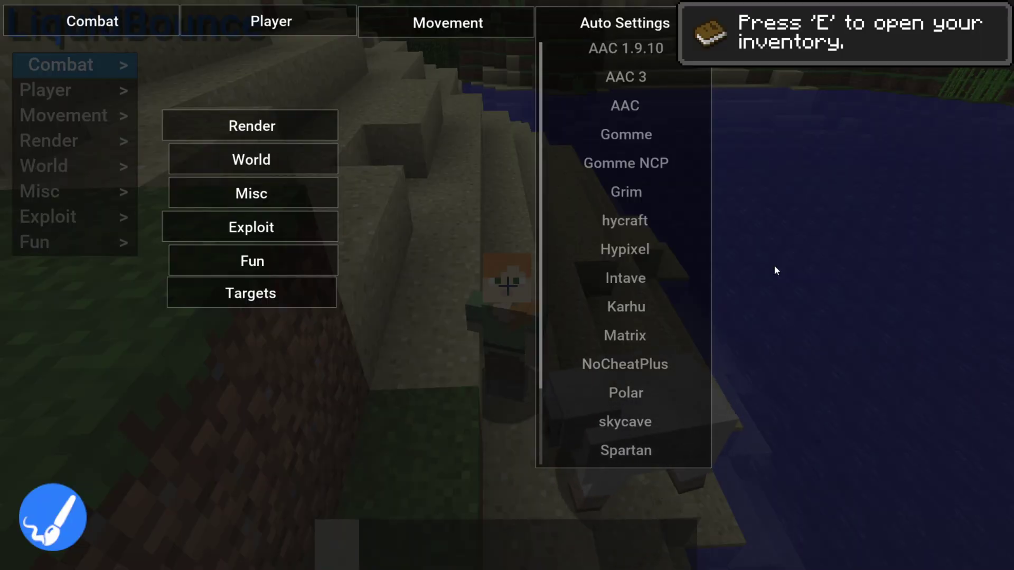
Walk along the beach, then toggle the ClickGUI with Right Shift, leaving it open
{"action": "key", "text": "Escape"}
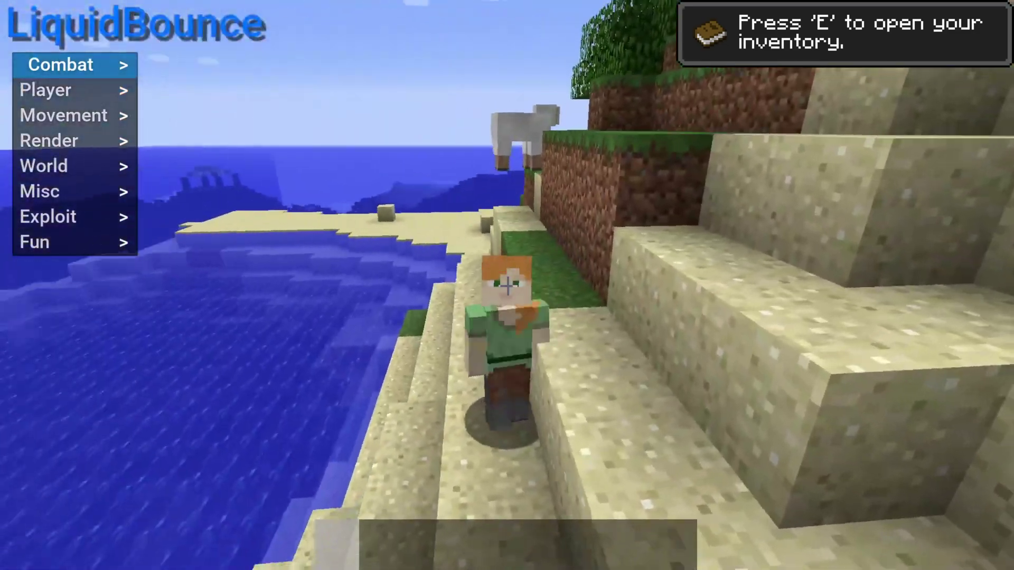
{"action": "key", "text": "w"}
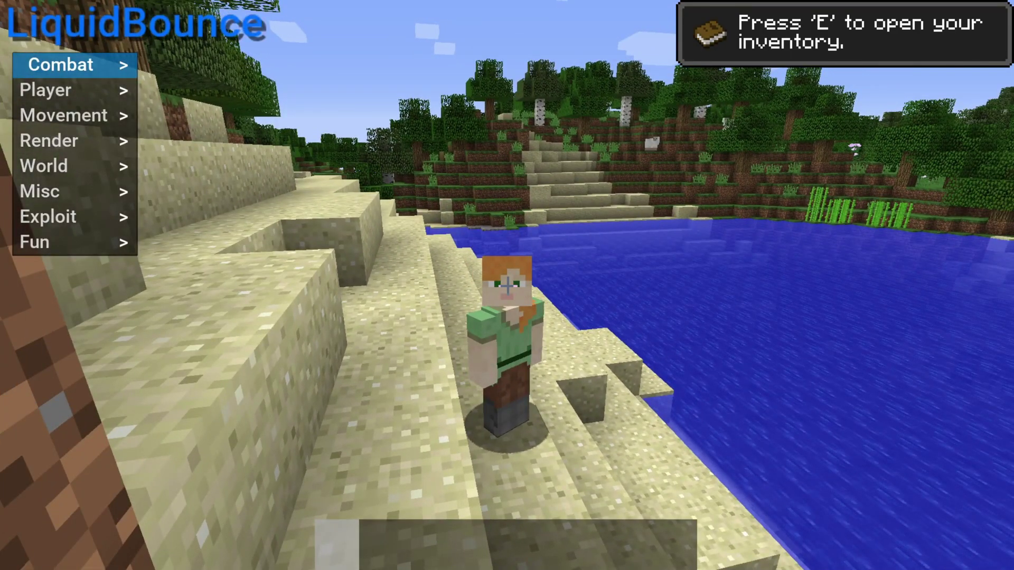
{"action": "key", "text": "Shift_R"}
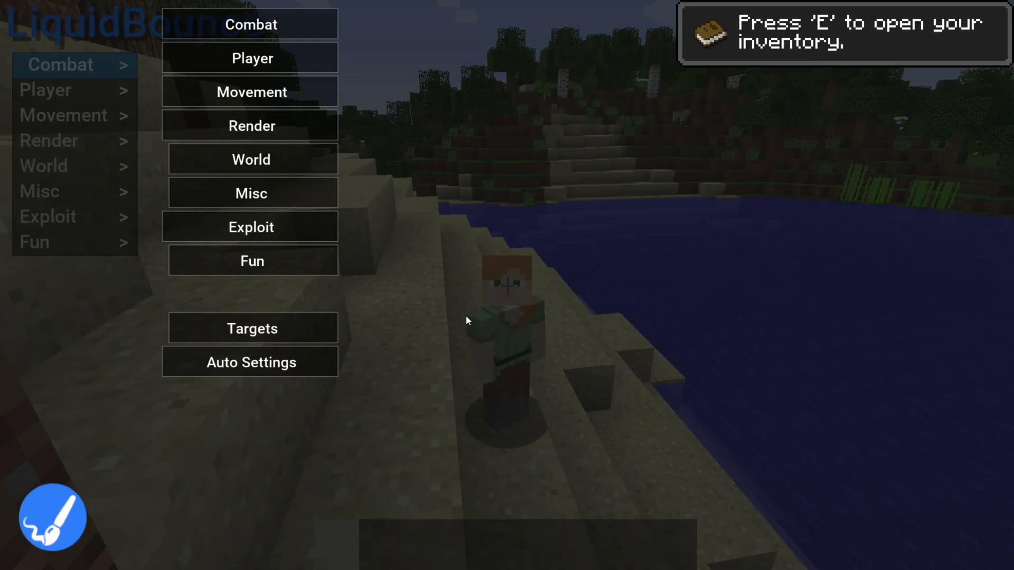
{"action": "key", "text": "Escape"}
{"action": "key", "text": "Shift_R"}
{"action": "key", "text": "Escape"}
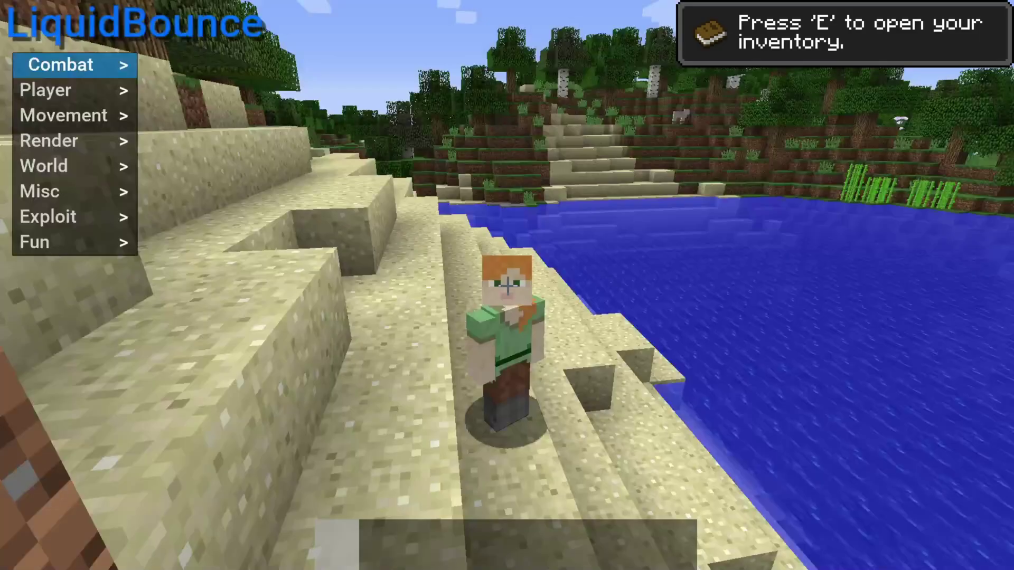
{"action": "key", "text": "Shift_R"}
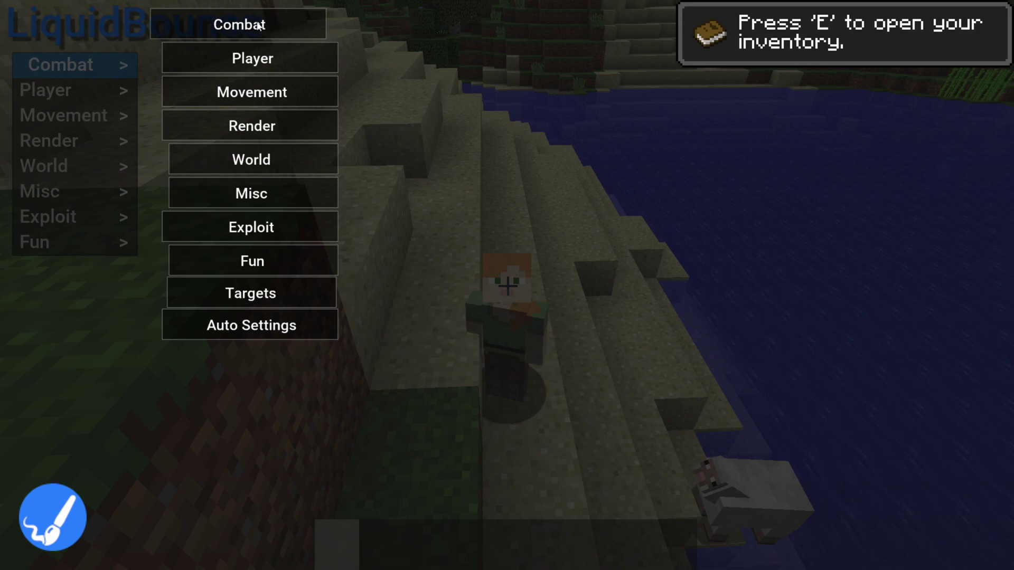
Line up the Combat, Player and Movement panels and expand Movement's module list
{"action": "left_click_drag", "start_coordinate": [258, 25], "coordinate": [113, 21]}
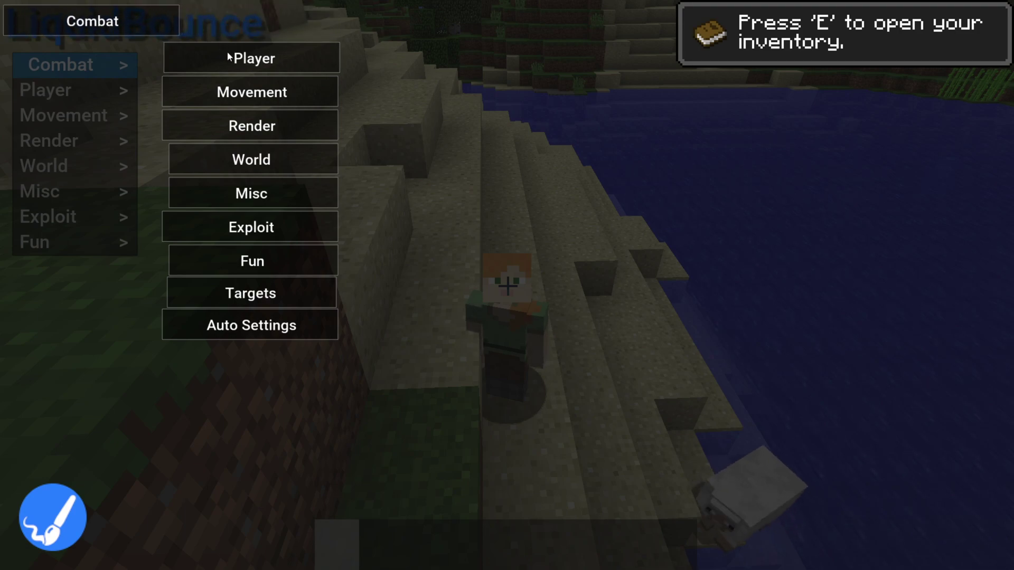
{"action": "left_click_drag", "start_coordinate": [229, 56], "coordinate": [245, 20]}
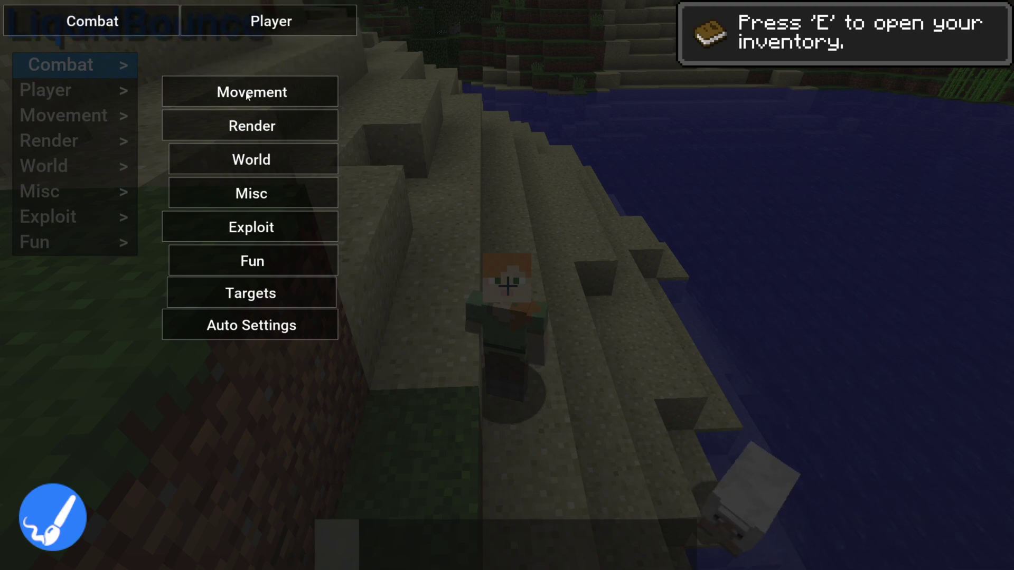
{"action": "left_click_drag", "start_coordinate": [247, 95], "coordinate": [441, 25]}
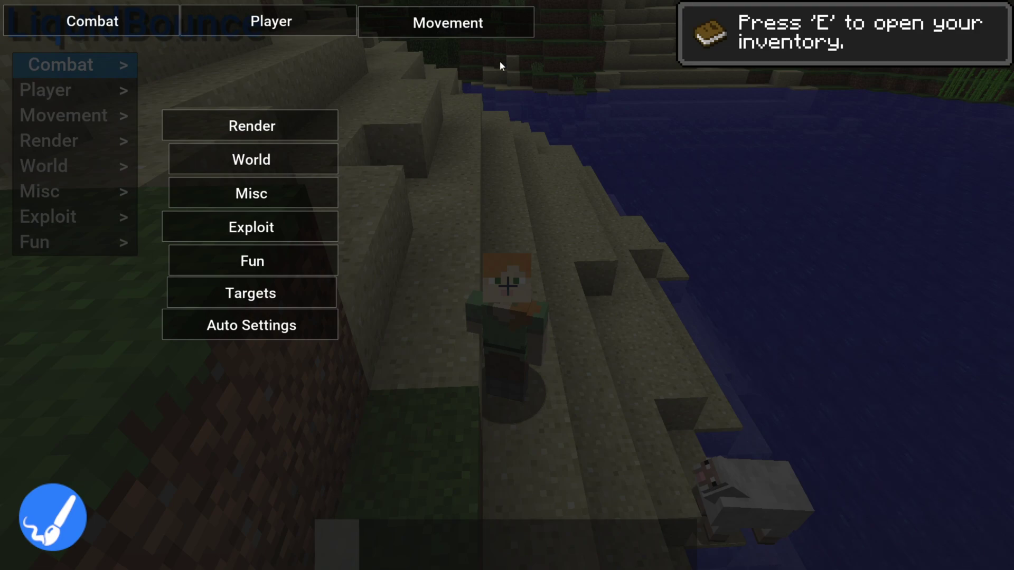
{"action": "right_click", "coordinate": [445, 24]}
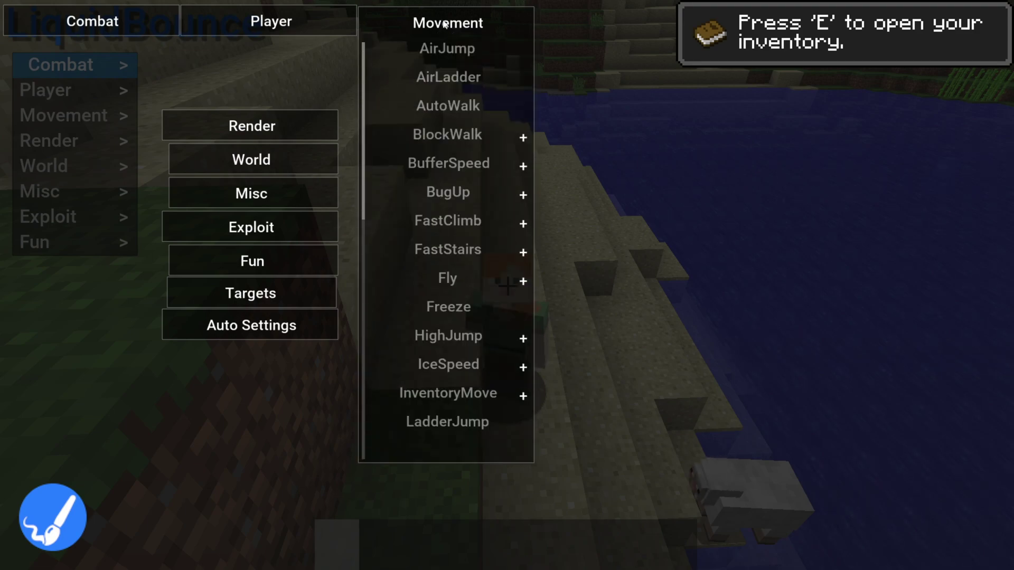
{"action": "scroll", "coordinate": [464, 85], "scroll_direction": "down", "scroll_amount": 9}
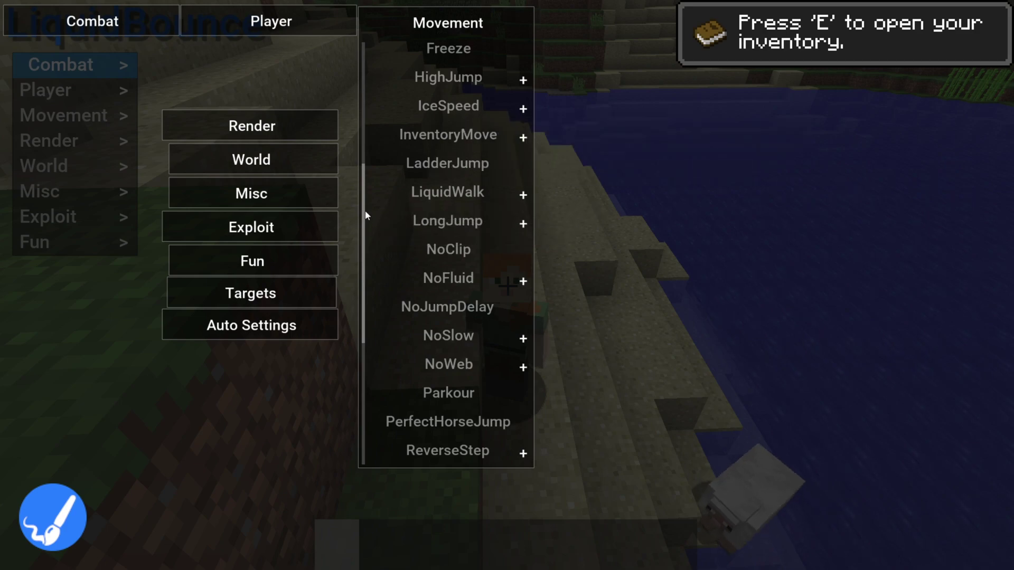
{"action": "scroll", "coordinate": [378, 239], "scroll_direction": "down", "scroll_amount": 9}
{"action": "scroll", "coordinate": [420, 271], "scroll_direction": "up", "scroll_amount": 17}
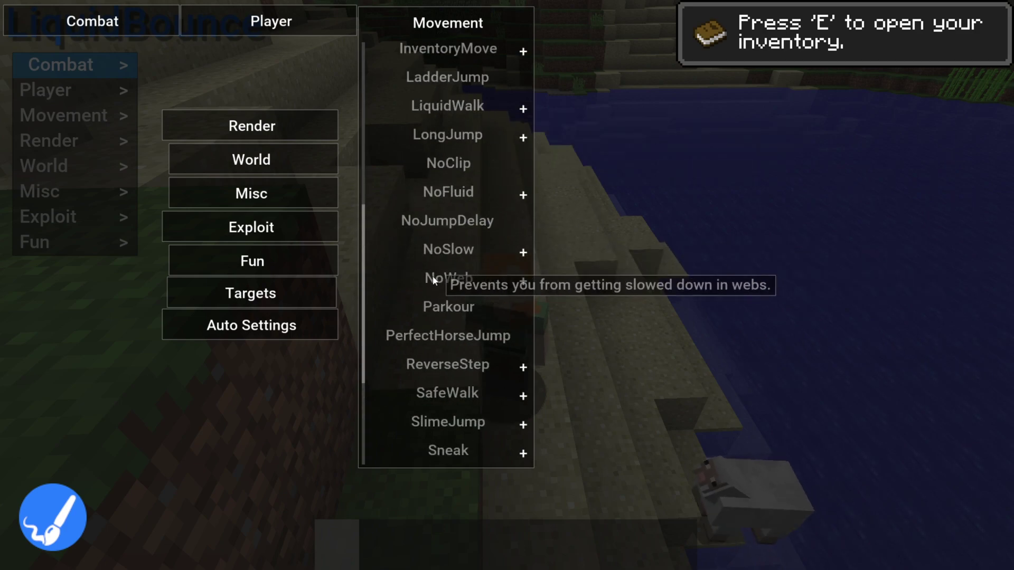
{"action": "scroll", "coordinate": [460, 252], "scroll_direction": "up", "scroll_amount": 1}
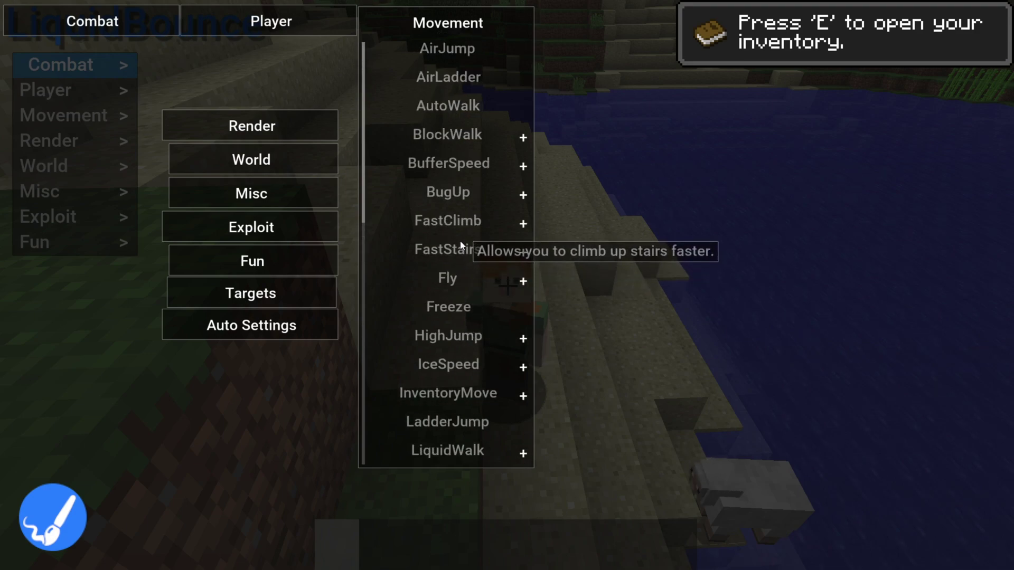
Expand the Player panel's module list, scroll through it, then collapse it
{"action": "right_click", "coordinate": [288, 21]}
{"action": "scroll", "coordinate": [296, 160], "scroll_direction": "down", "scroll_amount": 3}
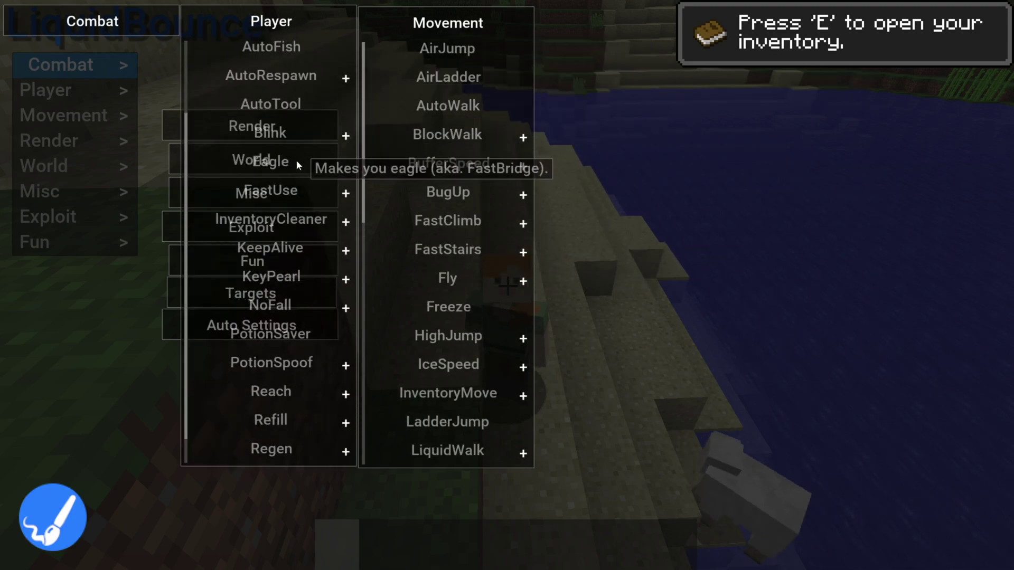
{"action": "scroll", "coordinate": [307, 190], "scroll_direction": "up", "scroll_amount": 3}
{"action": "right_click", "coordinate": [313, 28]}
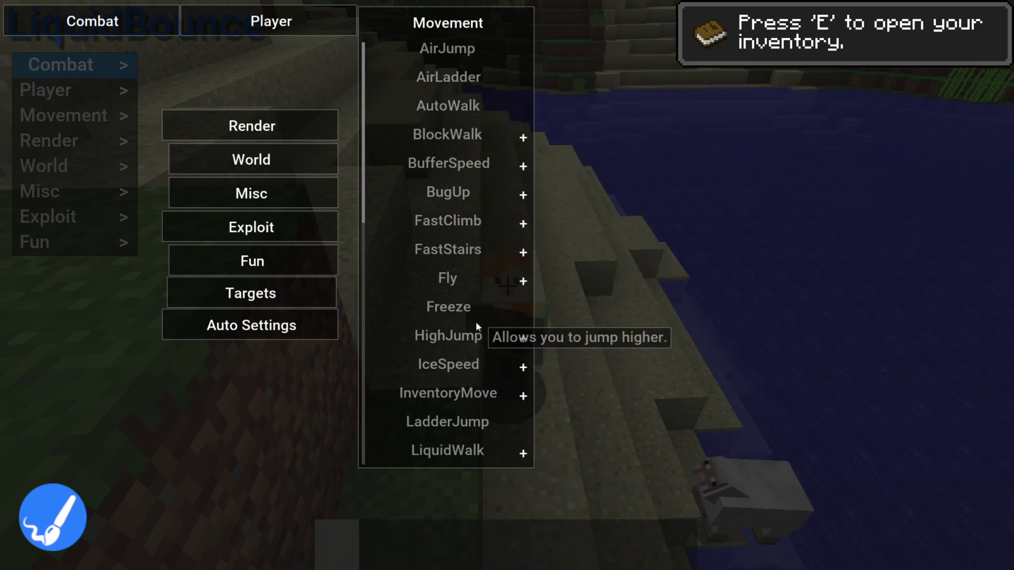
Toggle AirLadder on and off, then switch on BlockWalk and show its Cobweb and Snow settings
{"action": "left_click", "coordinate": [466, 77]}
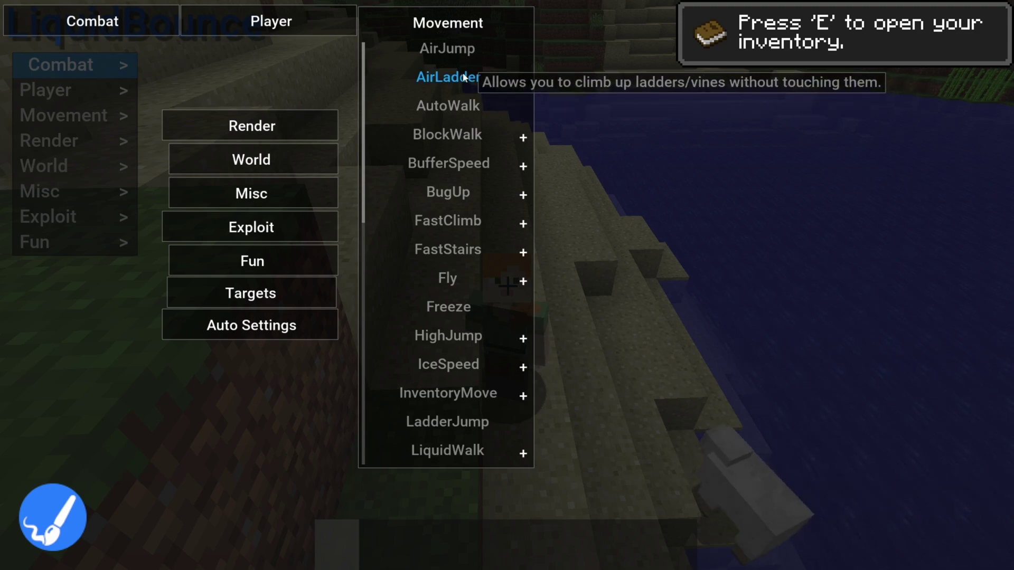
{"action": "left_click", "coordinate": [468, 79]}
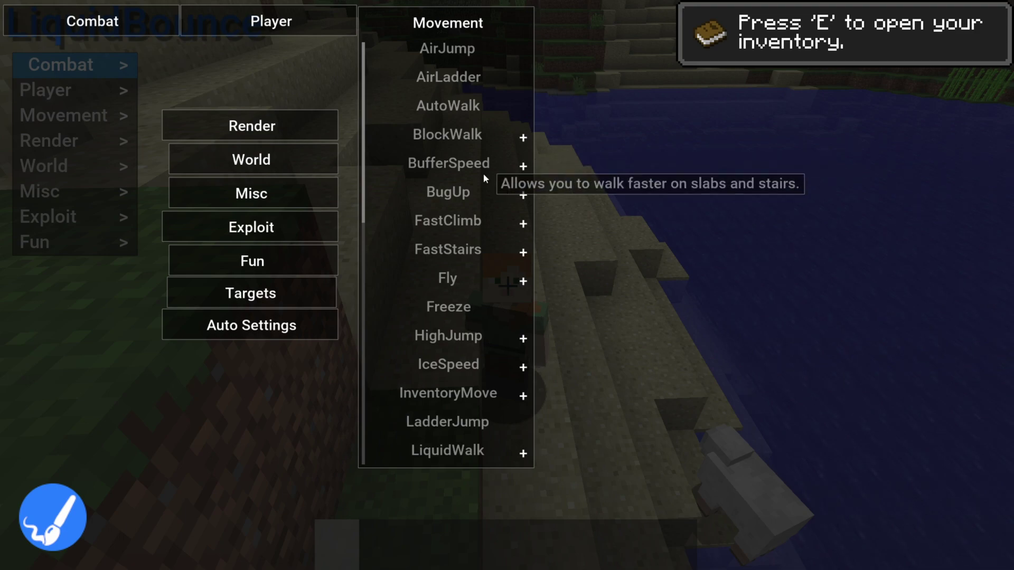
{"action": "left_click", "coordinate": [525, 138]}
{"action": "left_click", "coordinate": [523, 138]}
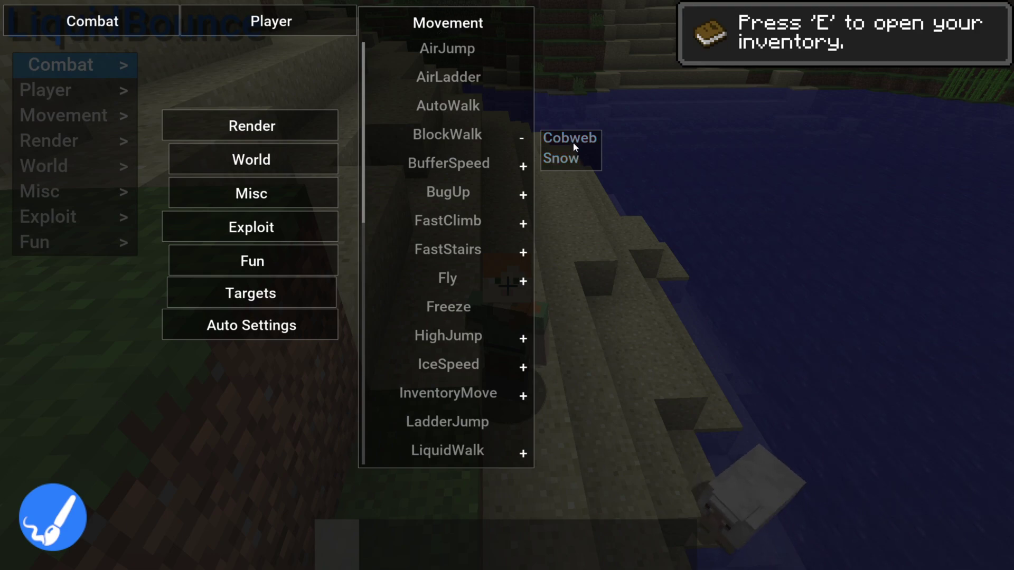
Enable BlockWalk's Cobweb option and leave BlockWalk switched off
{"action": "left_click", "coordinate": [573, 140]}
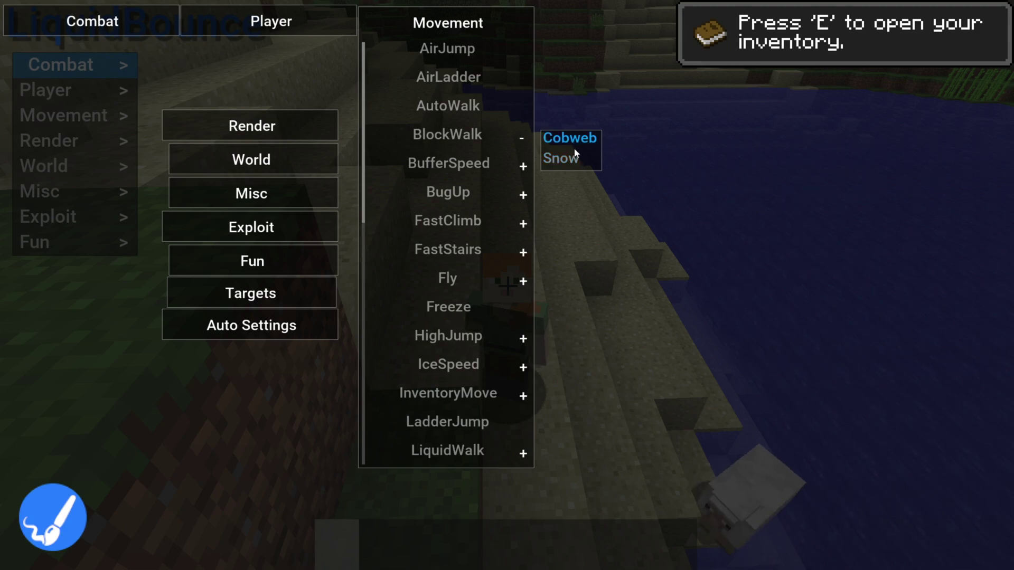
{"action": "left_click", "coordinate": [524, 139]}
{"action": "left_click", "coordinate": [522, 140]}
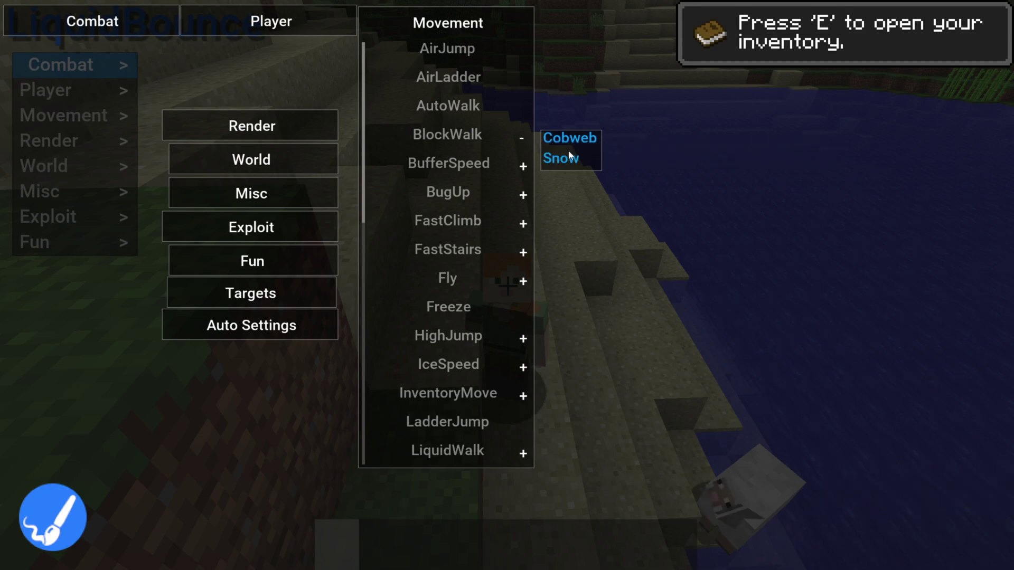
Scroll through the expanded Auto Settings server presets, then close the ClickGUI
{"action": "right_click", "coordinate": [594, 33]}
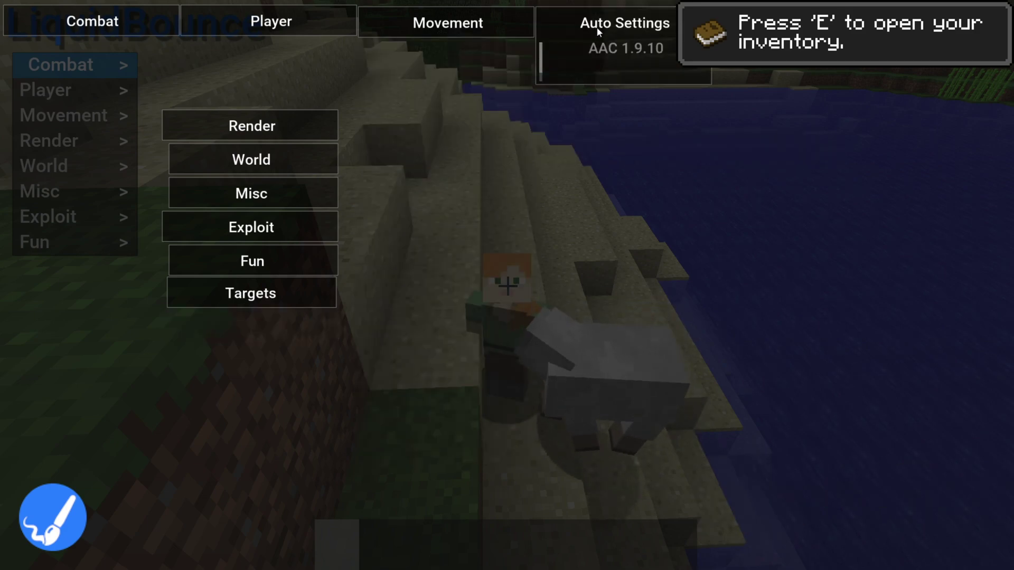
{"action": "scroll", "coordinate": [646, 108], "scroll_direction": "down", "scroll_amount": 3}
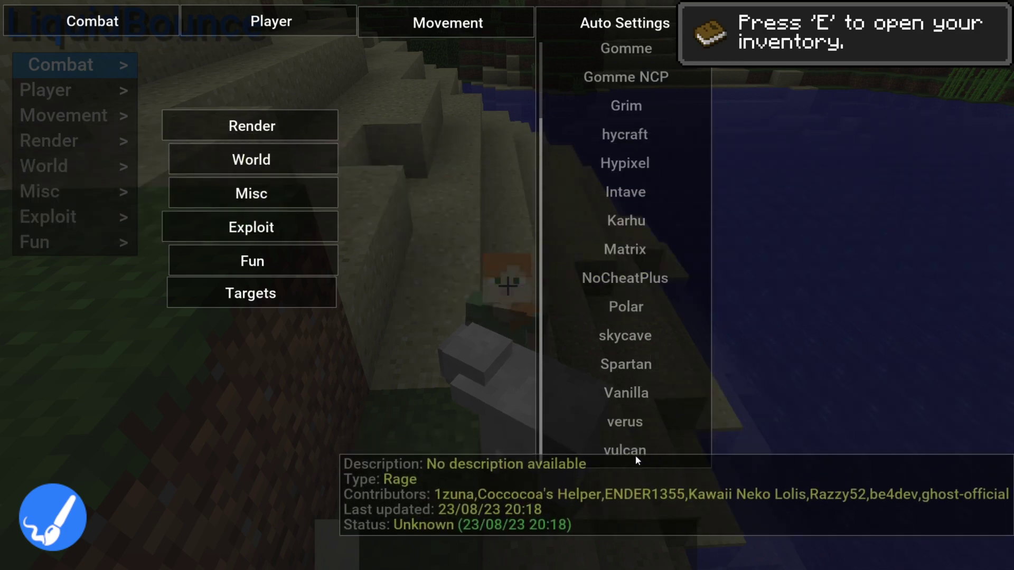
{"action": "scroll", "coordinate": [633, 302], "scroll_direction": "up", "scroll_amount": 3}
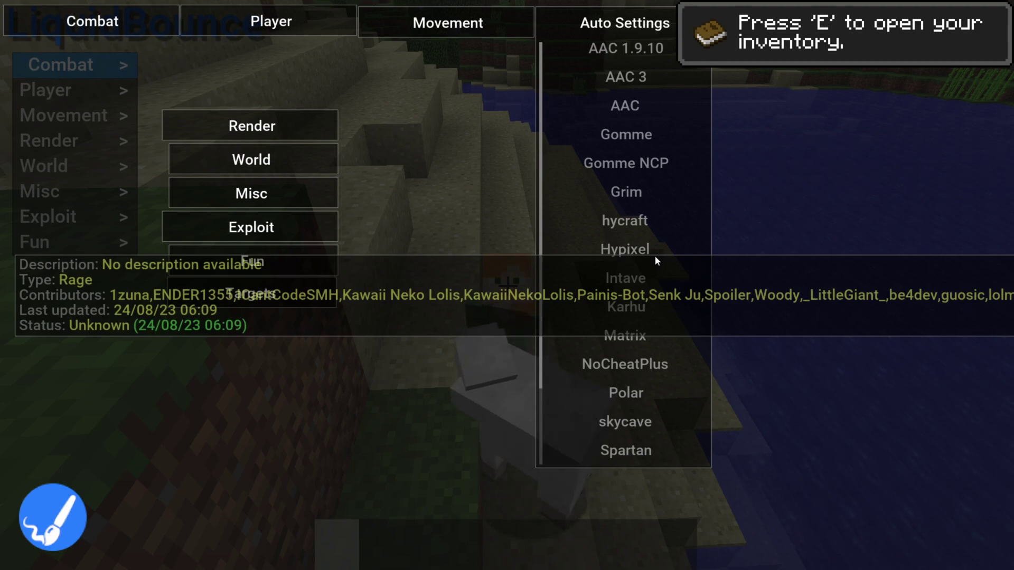
{"action": "key", "text": "Escape"}
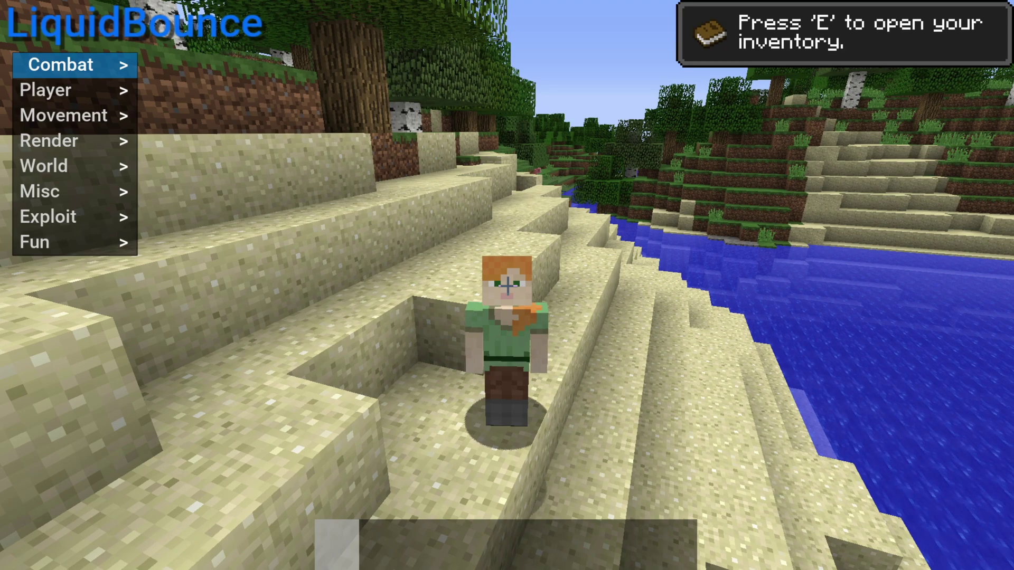
Start a .bind command in chat, then cancel it and check AutoWalk's name in the ClickGUI
{"action": "type", "text": "t"}
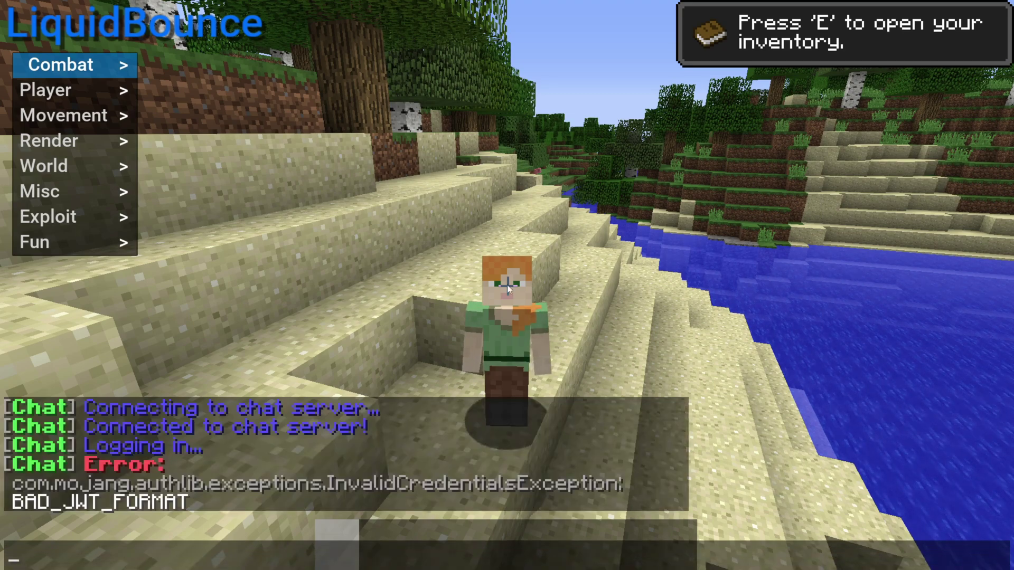
{"action": "type", "text": ".bind"}
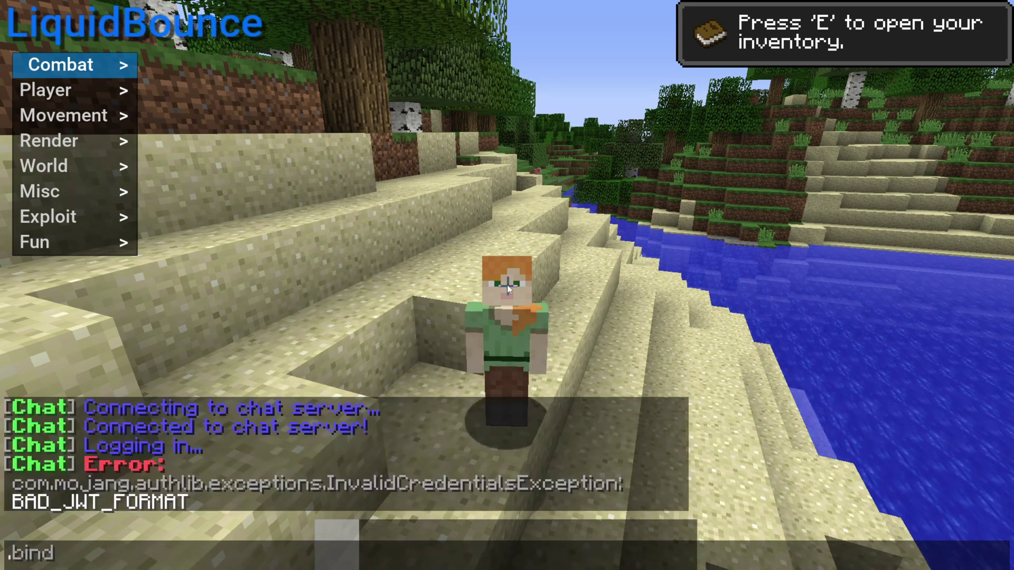
{"action": "key", "text": "Tab"}
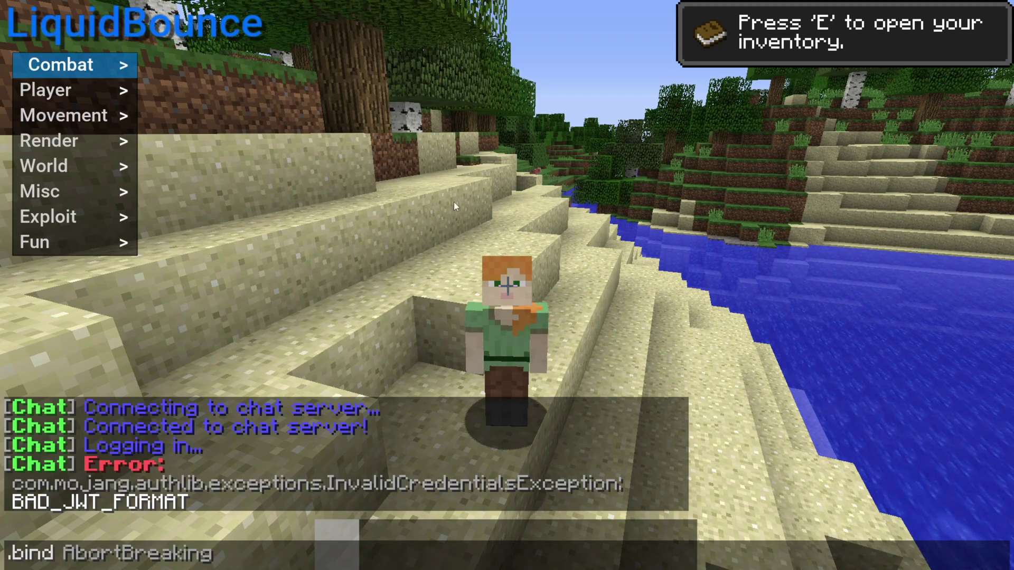
{"action": "key", "text": "Escape"}
{"action": "key", "text": "Shift_R"}
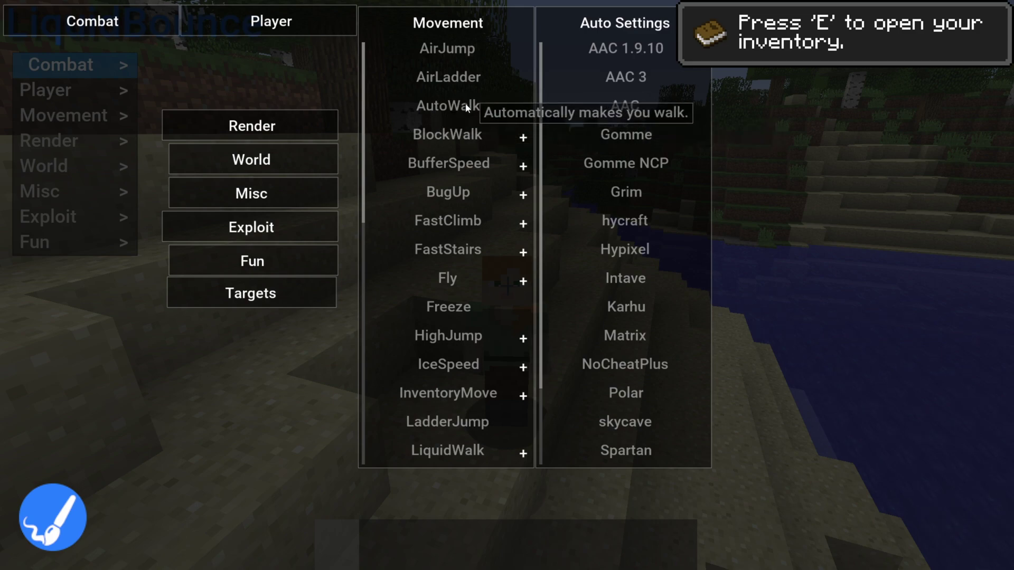
{"action": "key", "text": "Escape"}
Send '.bind autowalk f' in chat, fixing the mistyped autoAccount module name
{"action": "type", "text": "t"}
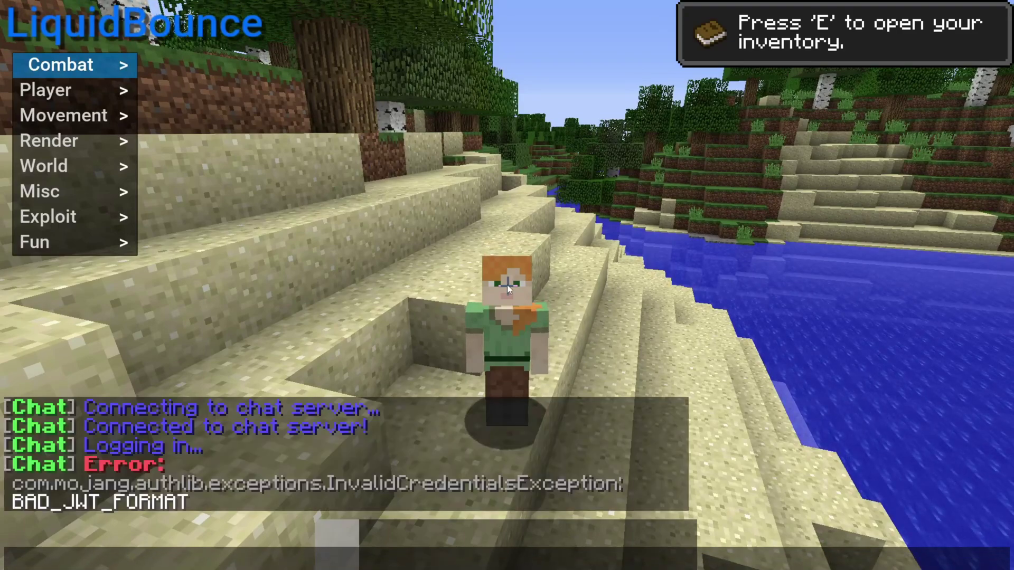
{"action": "type", "text": ".bind"}
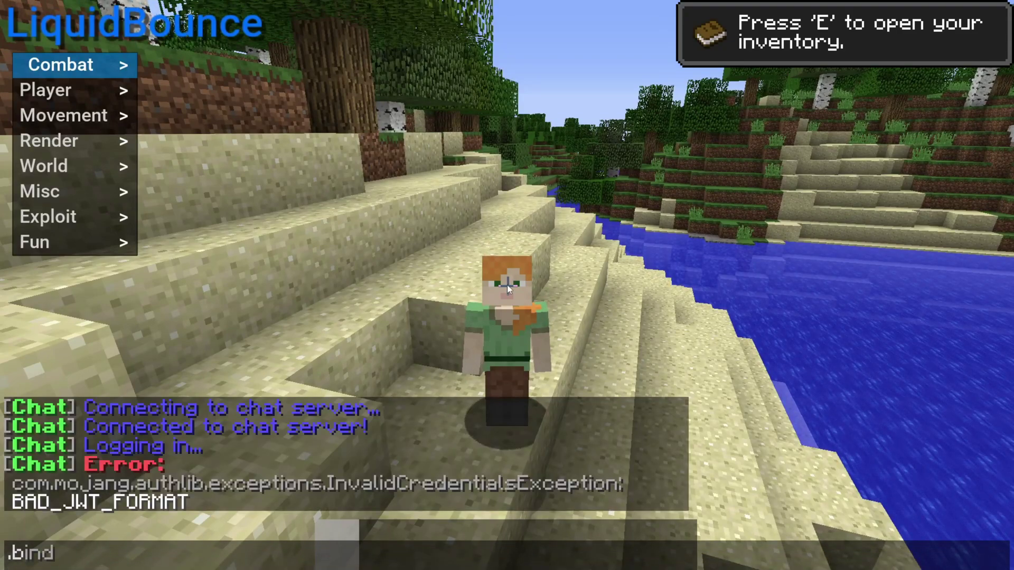
{"action": "type", "text": " autoAccount"}
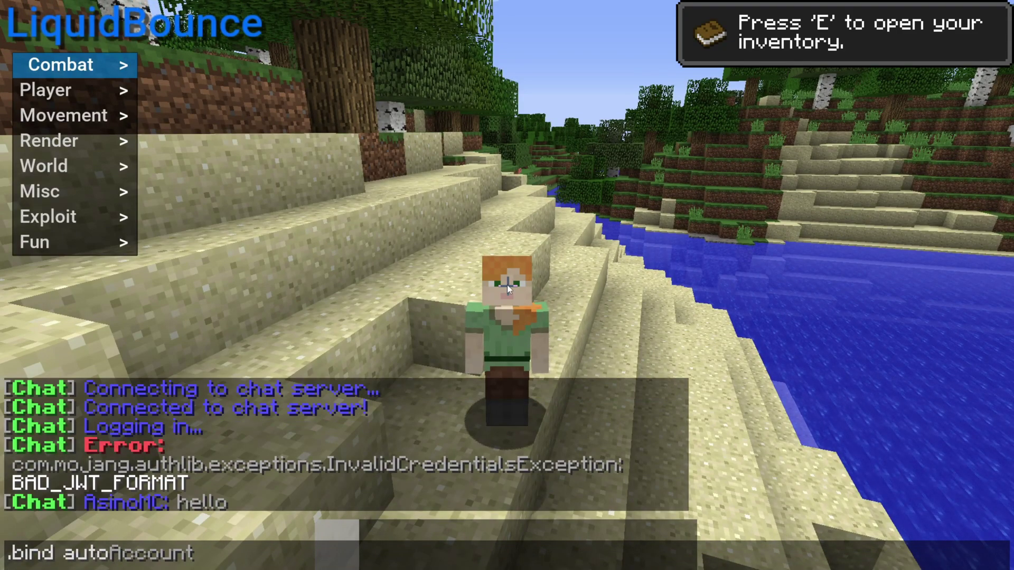
{"action": "key", "text": "BackSpace"}
{"action": "key", "text": "BackSpace"}
{"action": "key", "text": "BackSpace"}
{"action": "key", "text": "BackSpace"}
{"action": "key", "text": "BackSpace"}
{"action": "key", "text": "BackSpace"}
{"action": "key", "text": "BackSpace"}
{"action": "type", "text": "walk f"}
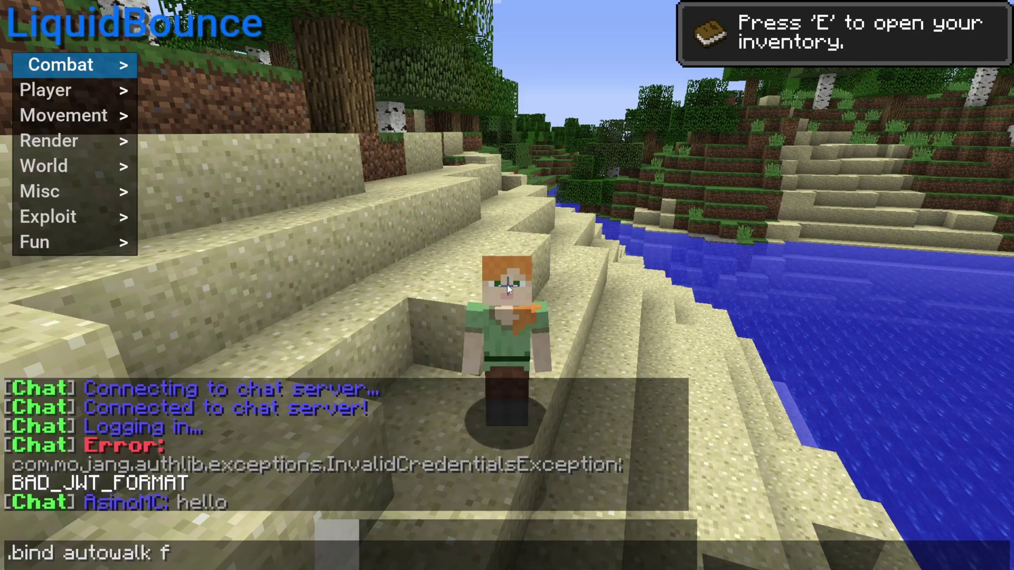
{"action": "key", "text": "Return"}
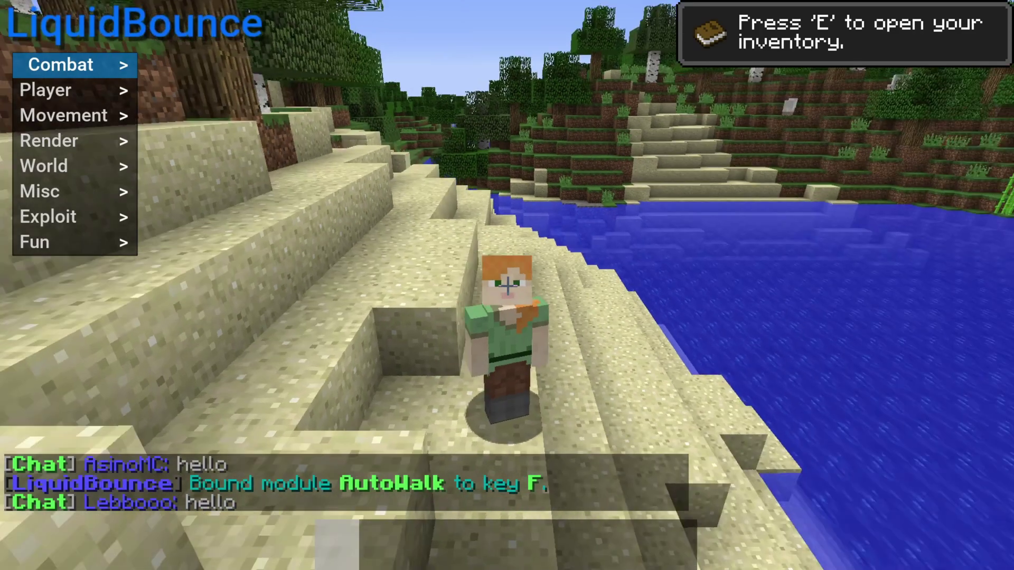
Start and stop AutoWalk with F, then fly high over the sea toward the grassy island
{"action": "key", "text": "f"}
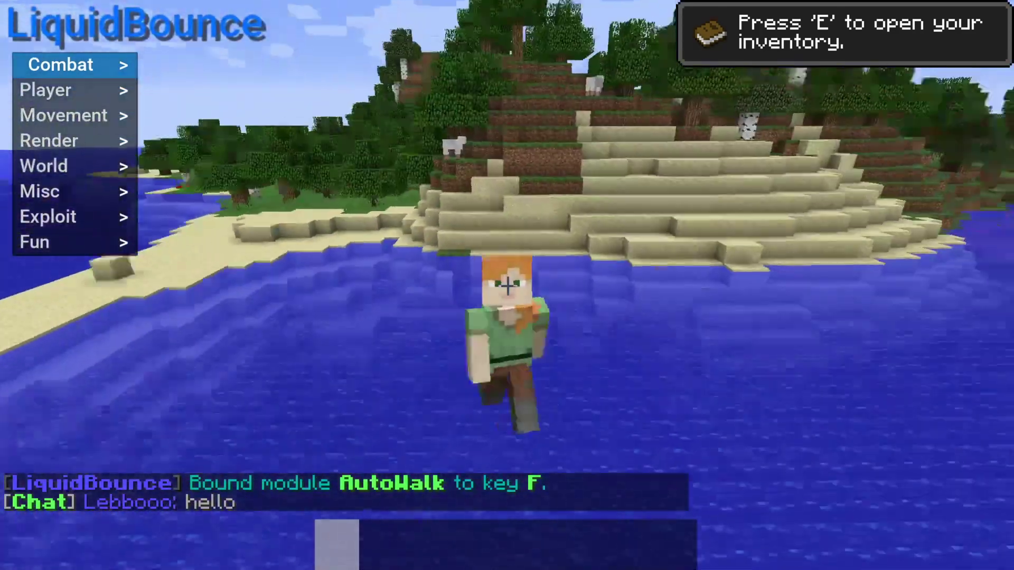
{"action": "key", "text": "f"}
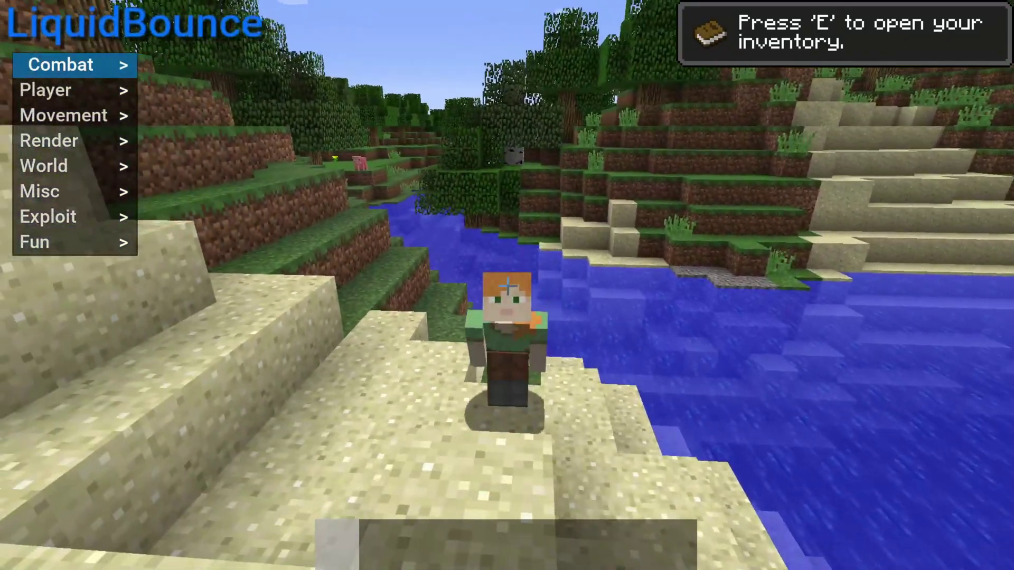
{"action": "key", "text": "f"}
{"action": "key", "text": "space"}
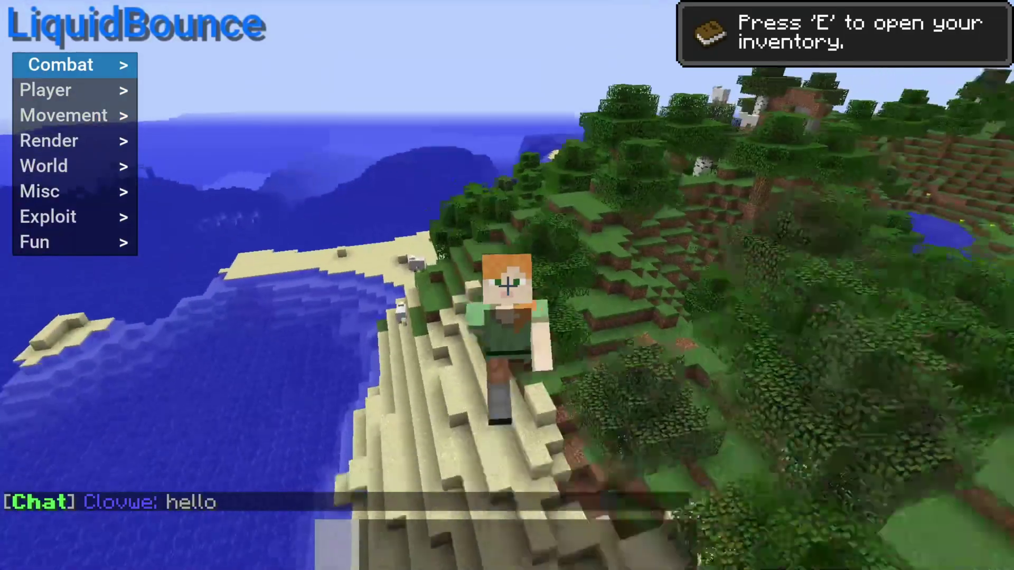
{"action": "key", "text": "r"}
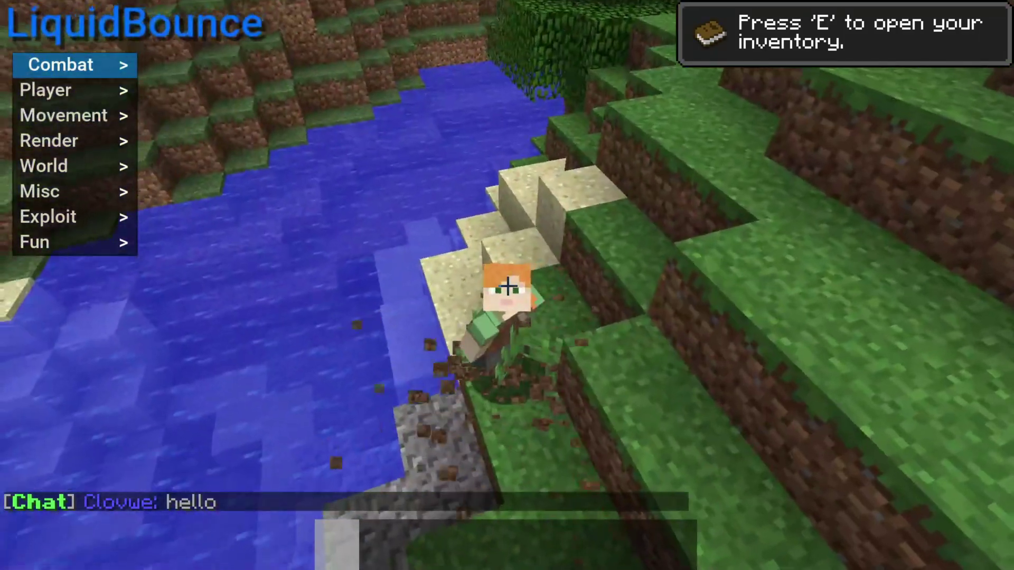